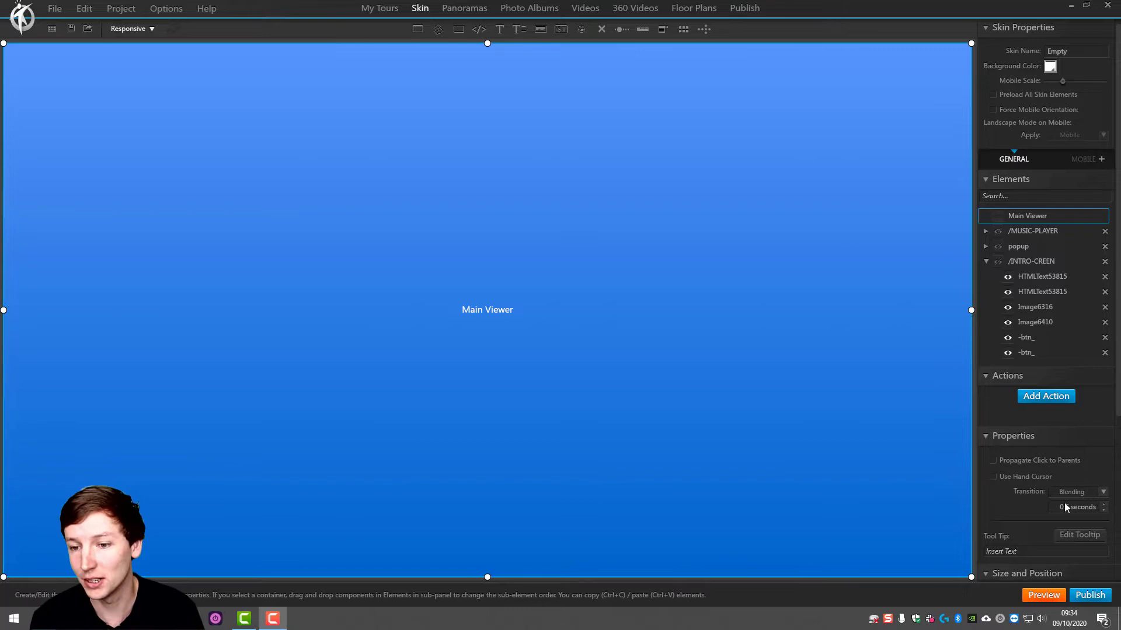
# Preview the tour in the browser with video enabled, look around the reception panorama, and return to the editor.
pyautogui.click(1034, 594)
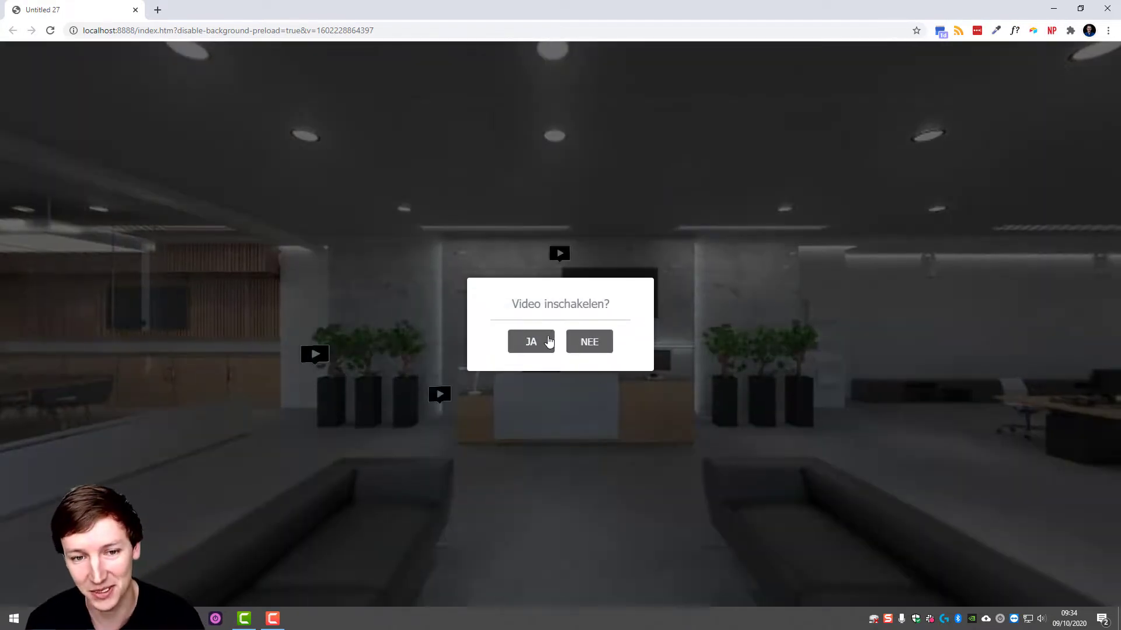
pyautogui.click(548, 341)
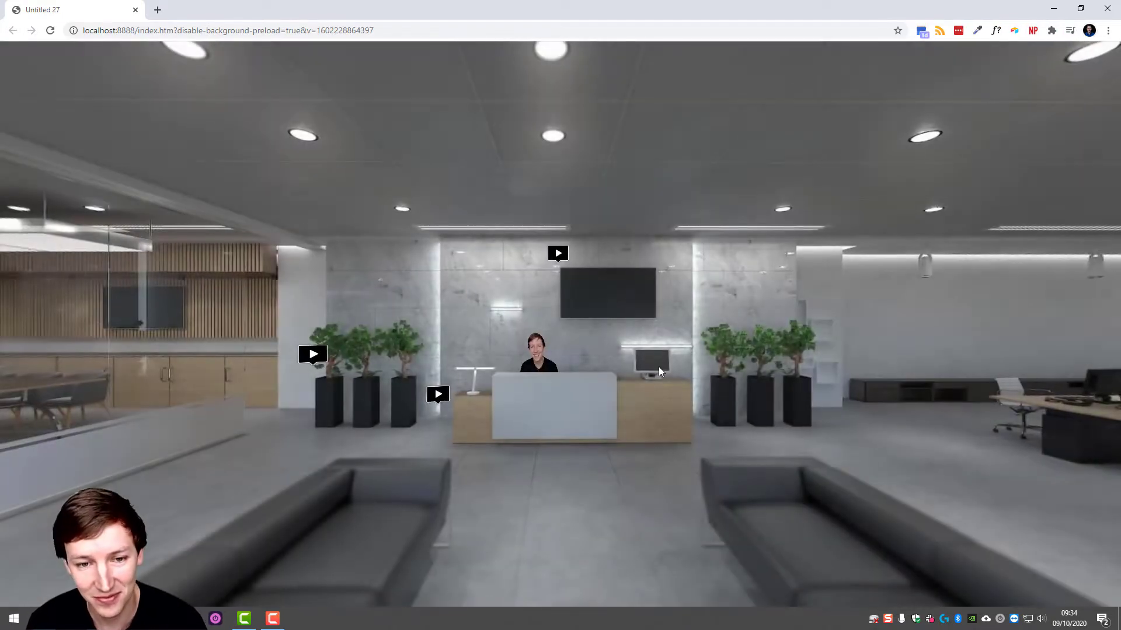
pyautogui.moveTo(667, 433); pyautogui.dragTo(650, 450)
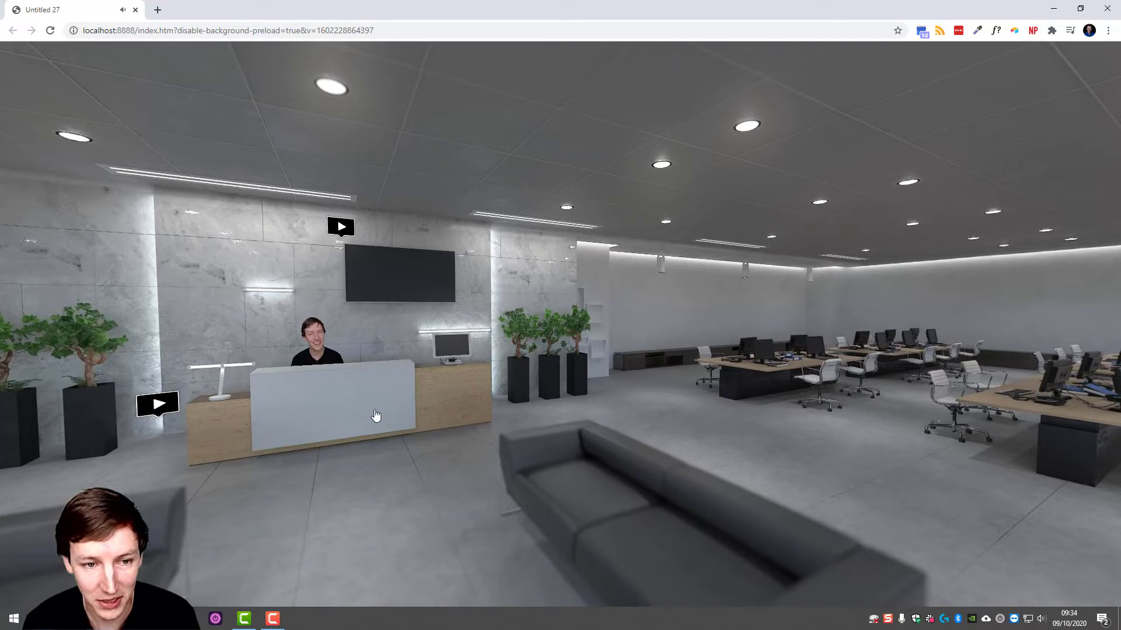
pyautogui.moveTo(635, 425); pyautogui.dragTo(516, 394)
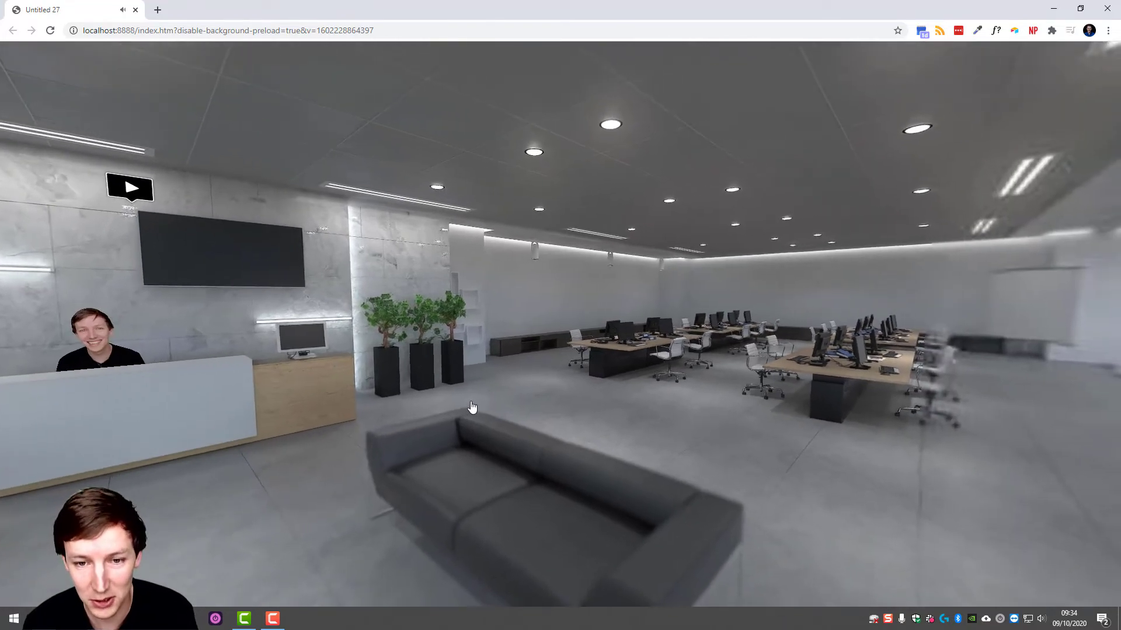
pyautogui.click(412, 426)
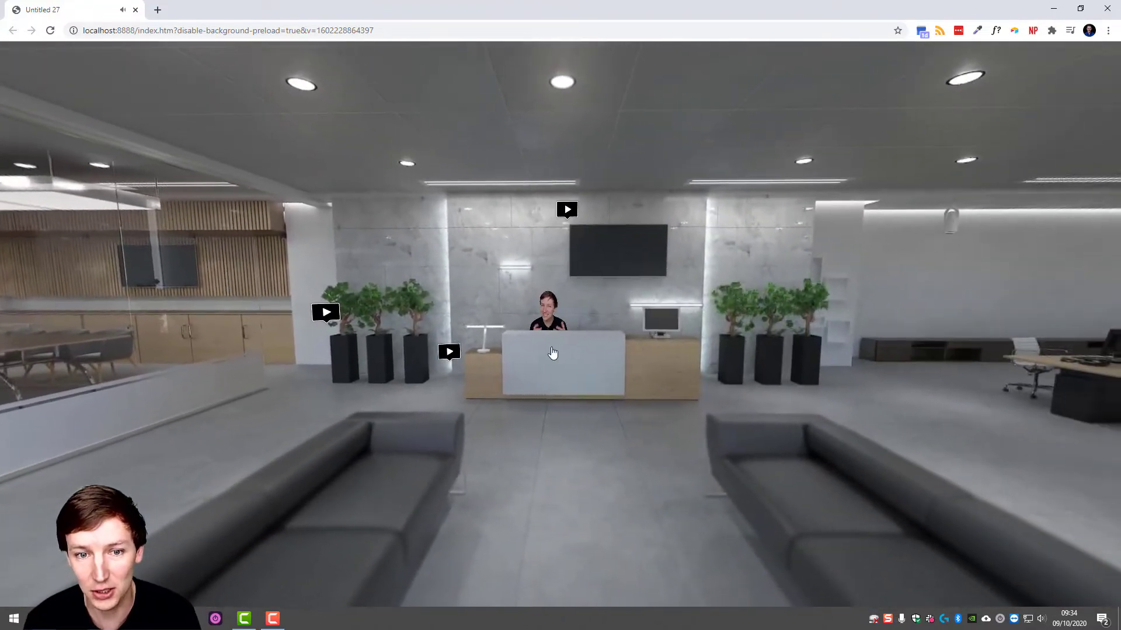
pyautogui.hotkey('alt', 'Tab')
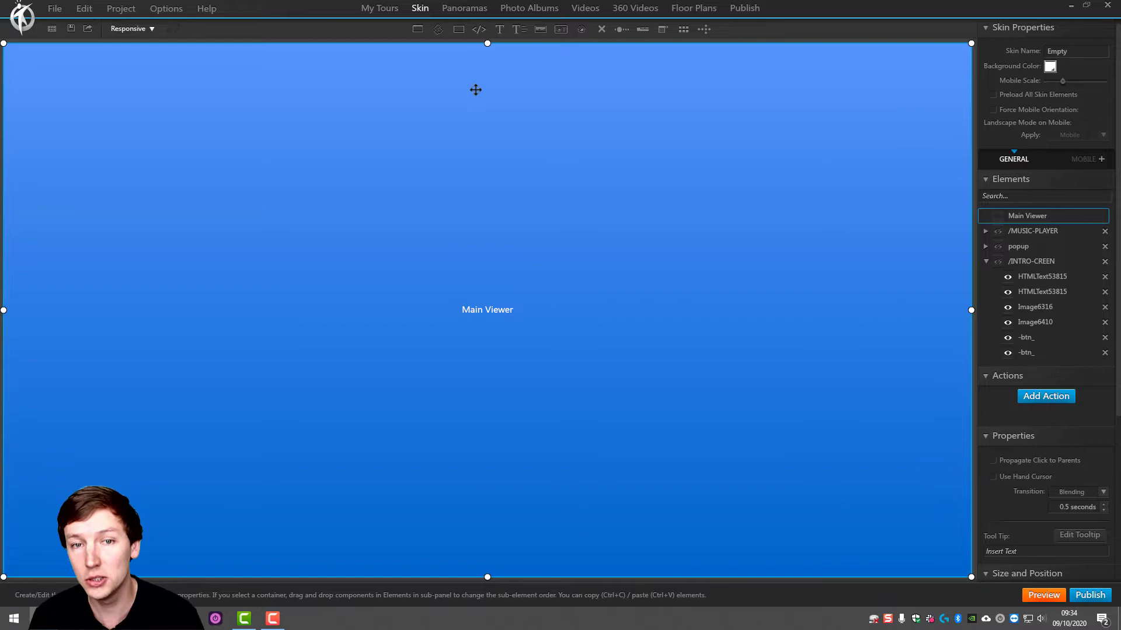
# Open the hotspots of panorama office_dof_00001 and select the INTRO-VIDEO hotspot above the reception desk.
pyautogui.click(462, 9)
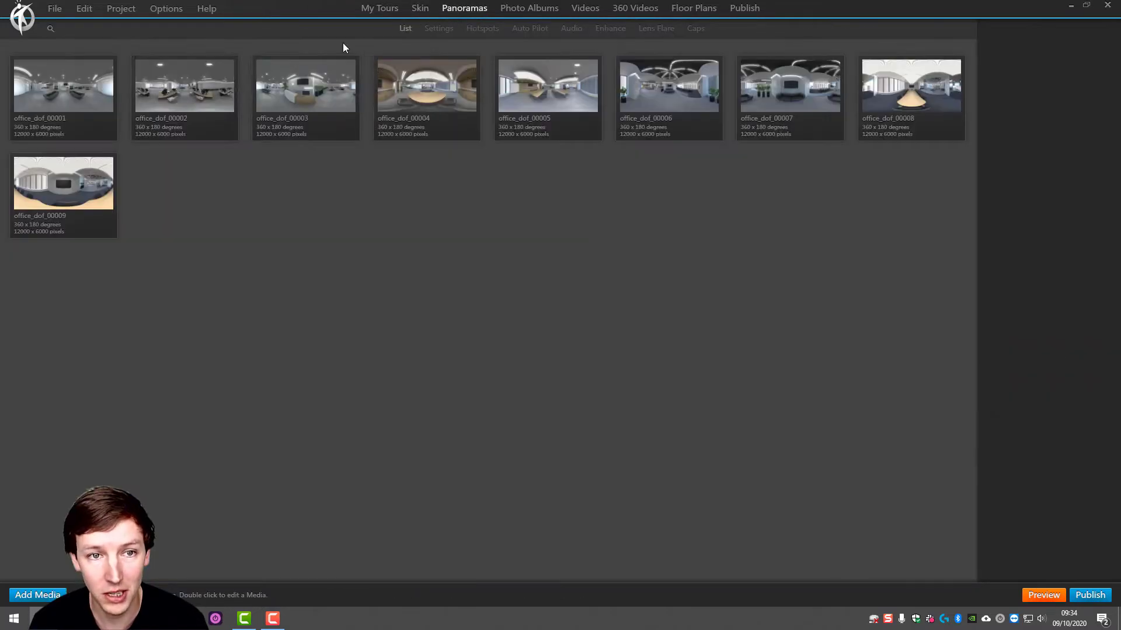
pyautogui.doubleClick(51, 91)
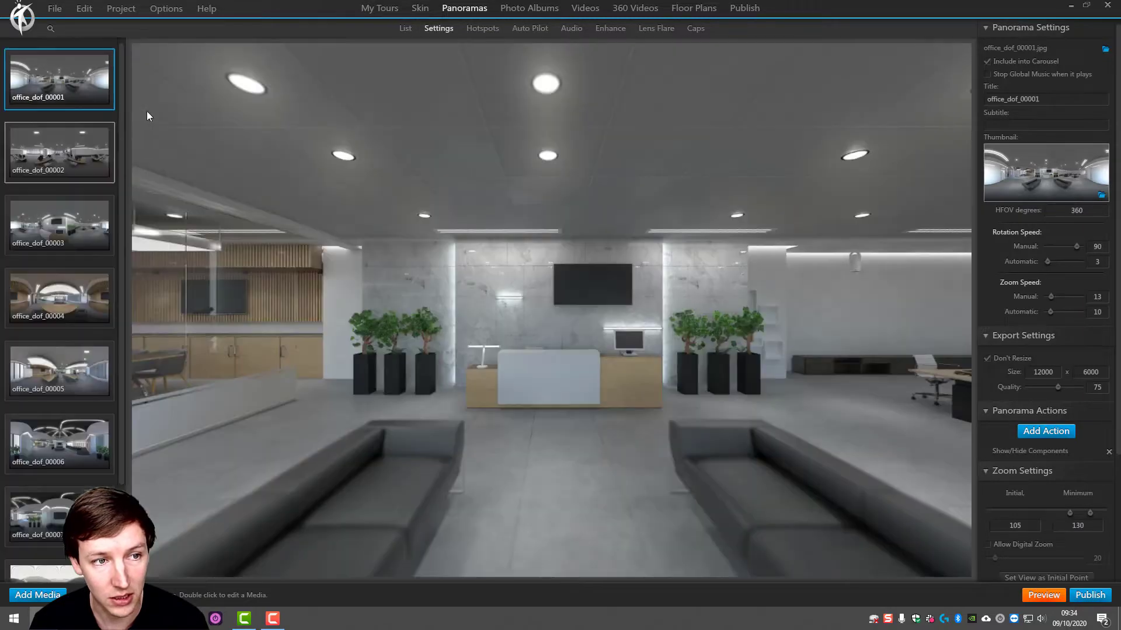
pyautogui.click(483, 29)
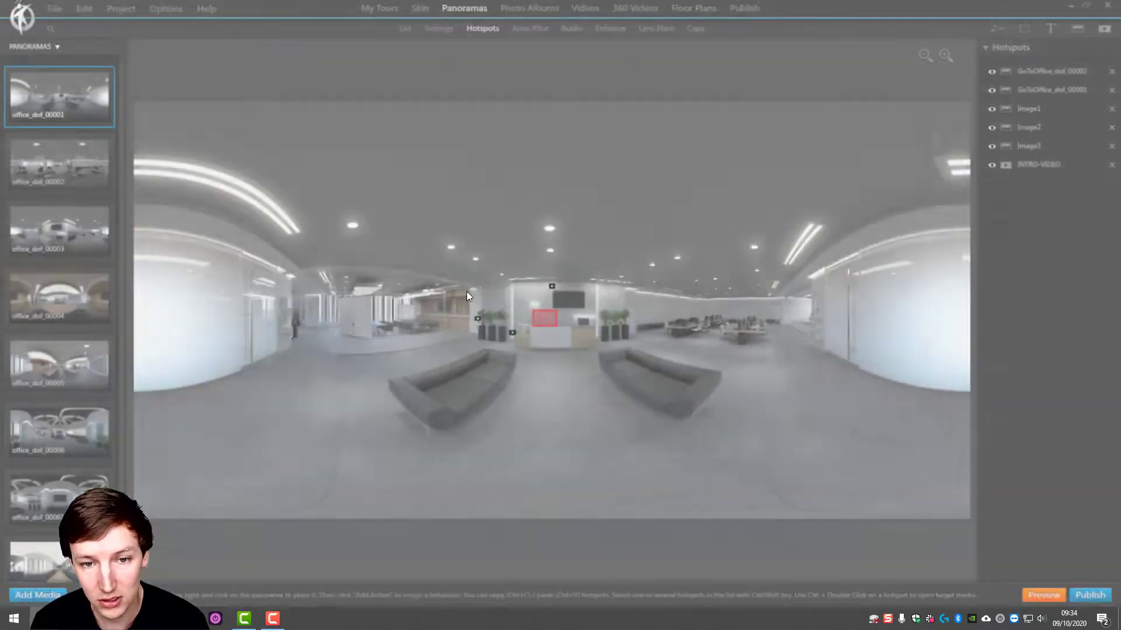
pyautogui.click(546, 320)
pyautogui.scroll(5, 581, 329)
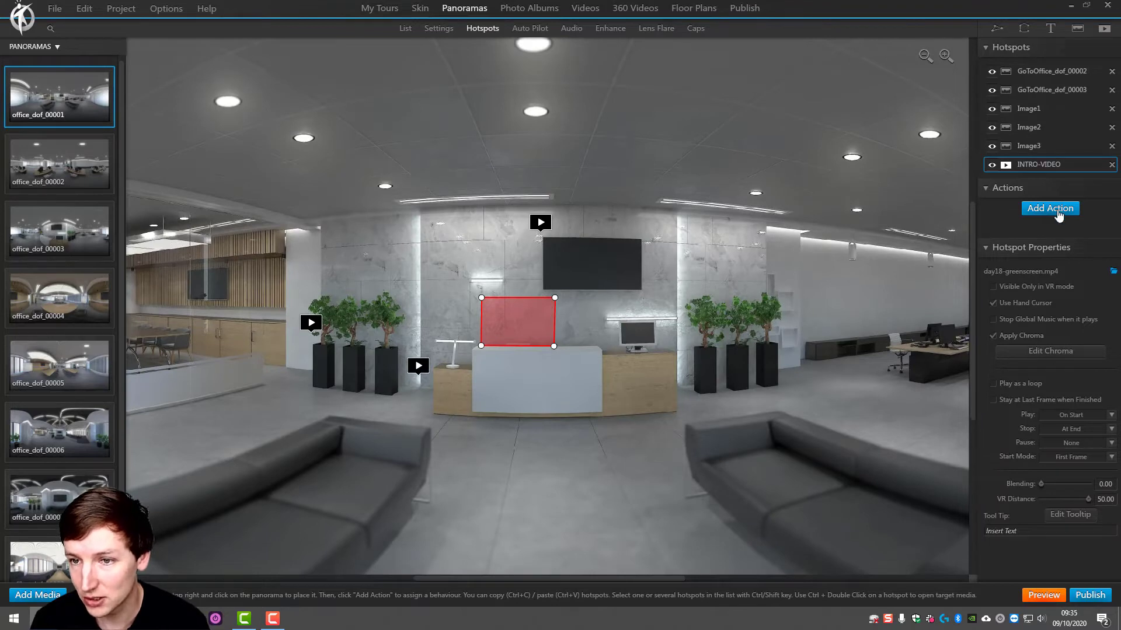
# Add a Show/Hide Hotspots action to INTRO-VIDEO that hides the INTRO-VIDEO hotspot of office_dof_00001 At End.
pyautogui.click(1050, 208)
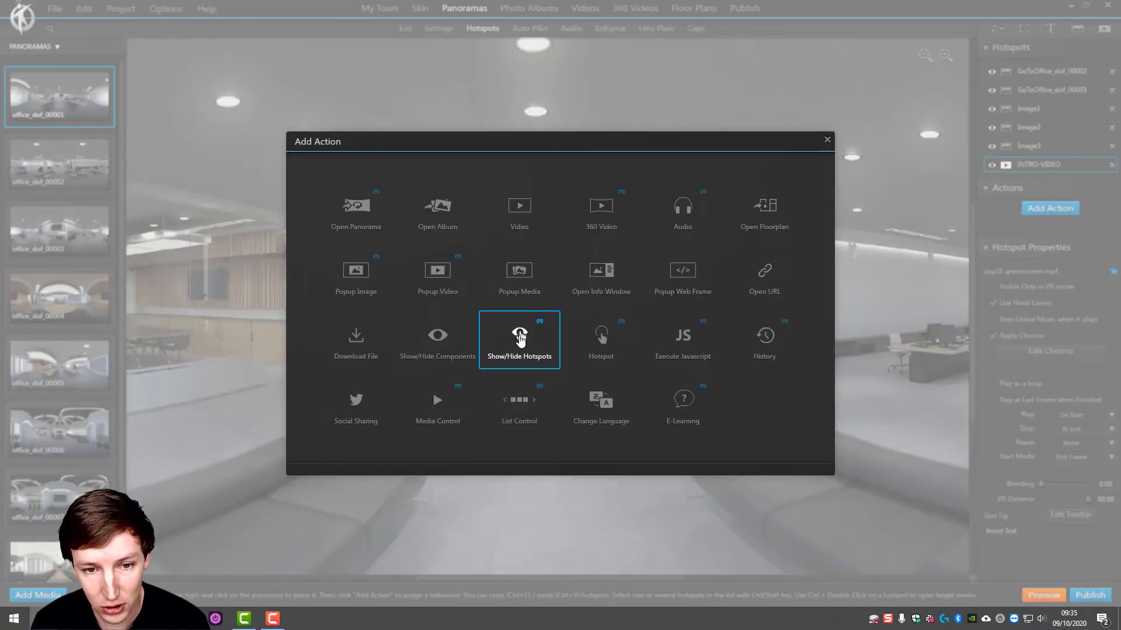
pyautogui.click(519, 337)
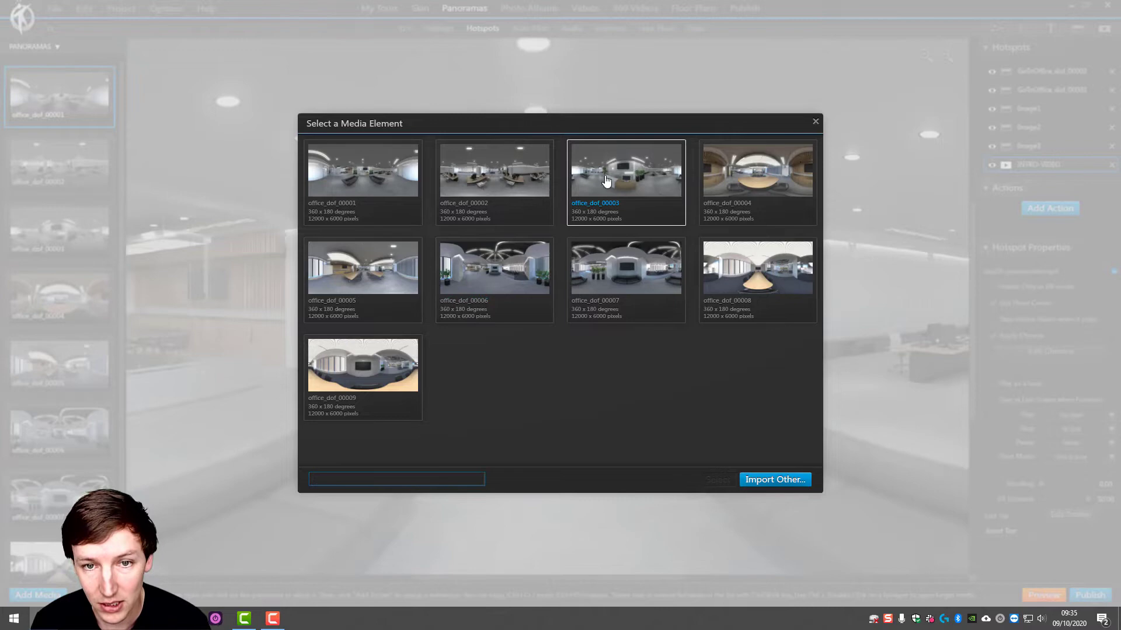
pyautogui.doubleClick(363, 170)
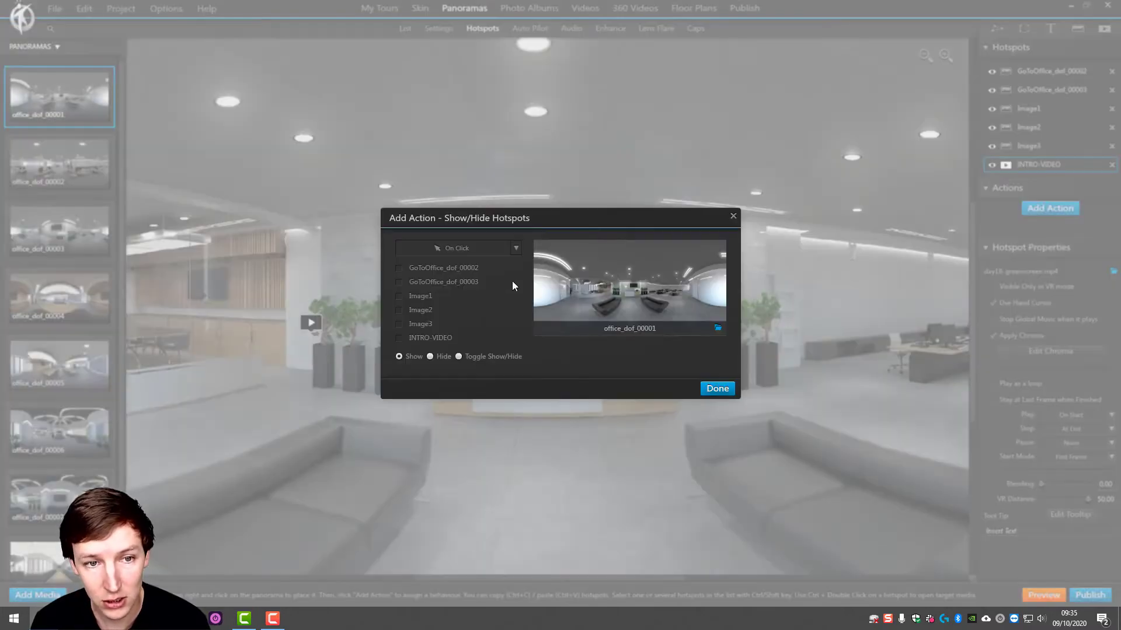
pyautogui.click(424, 338)
pyautogui.click(457, 249)
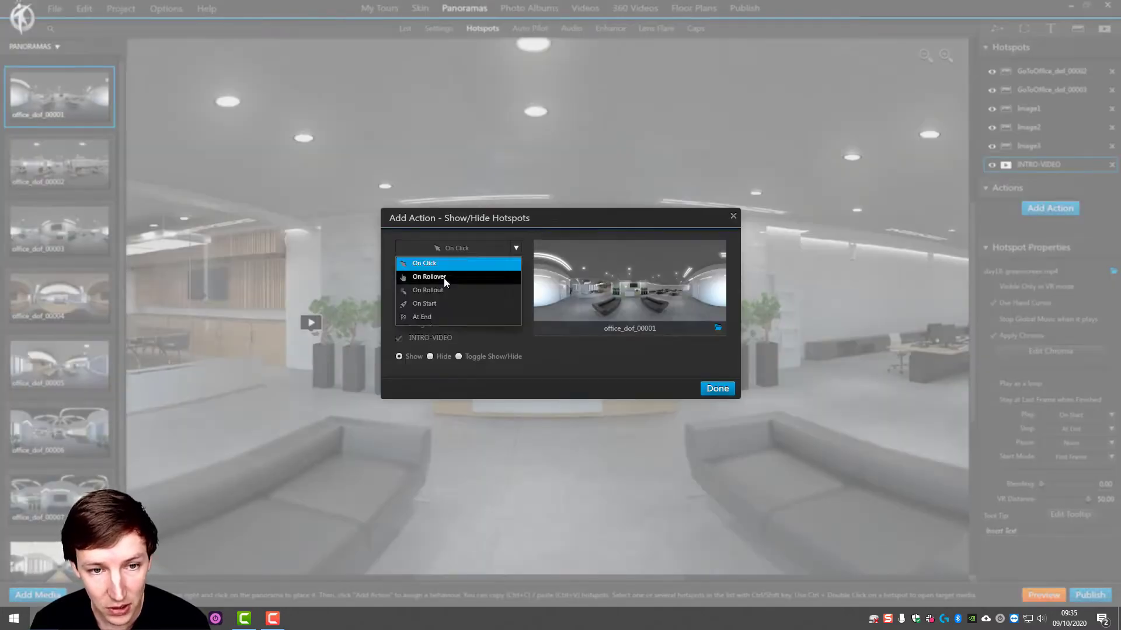
pyautogui.click(435, 317)
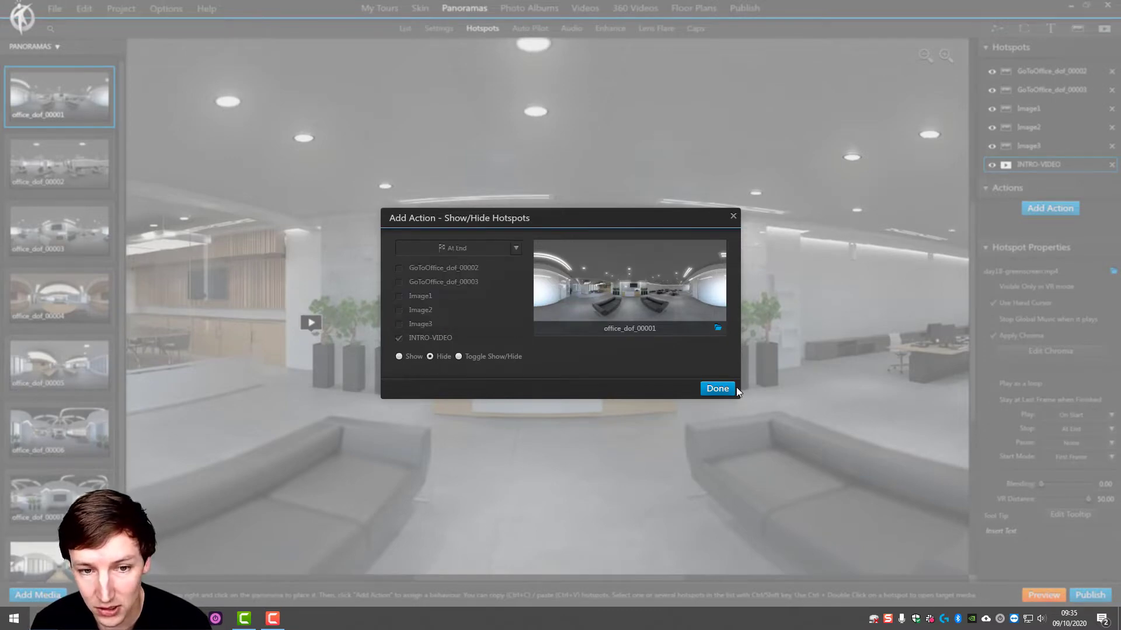
pyautogui.click(717, 390)
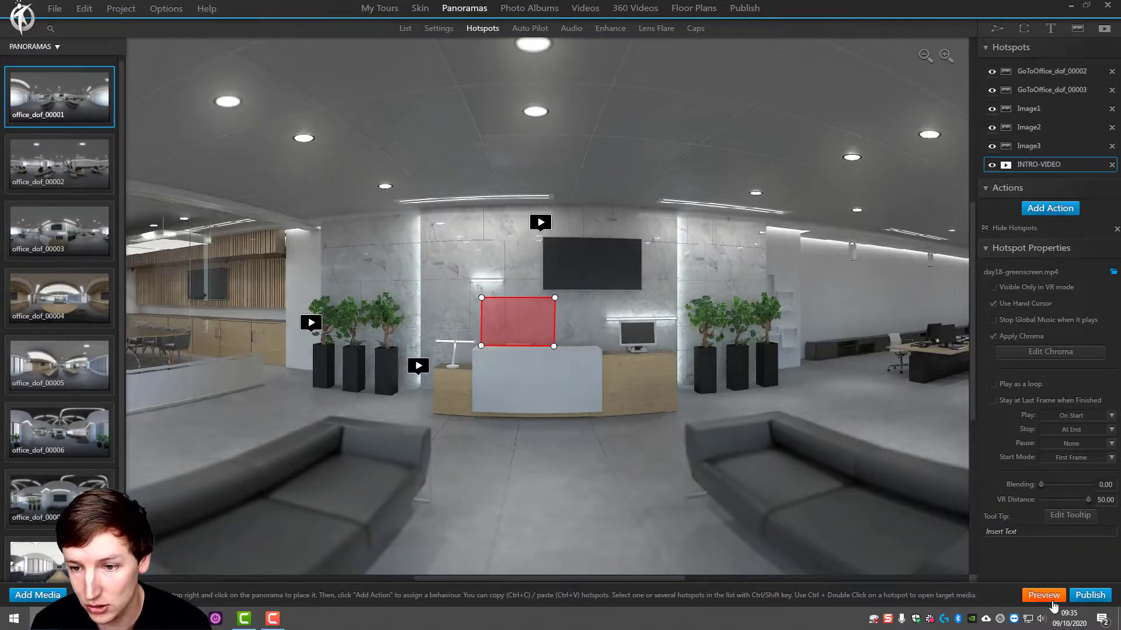
# Preview the tour with video enabled, check the reception desk once the intro video has ended, and return to the editor.
pyautogui.click(1050, 599)
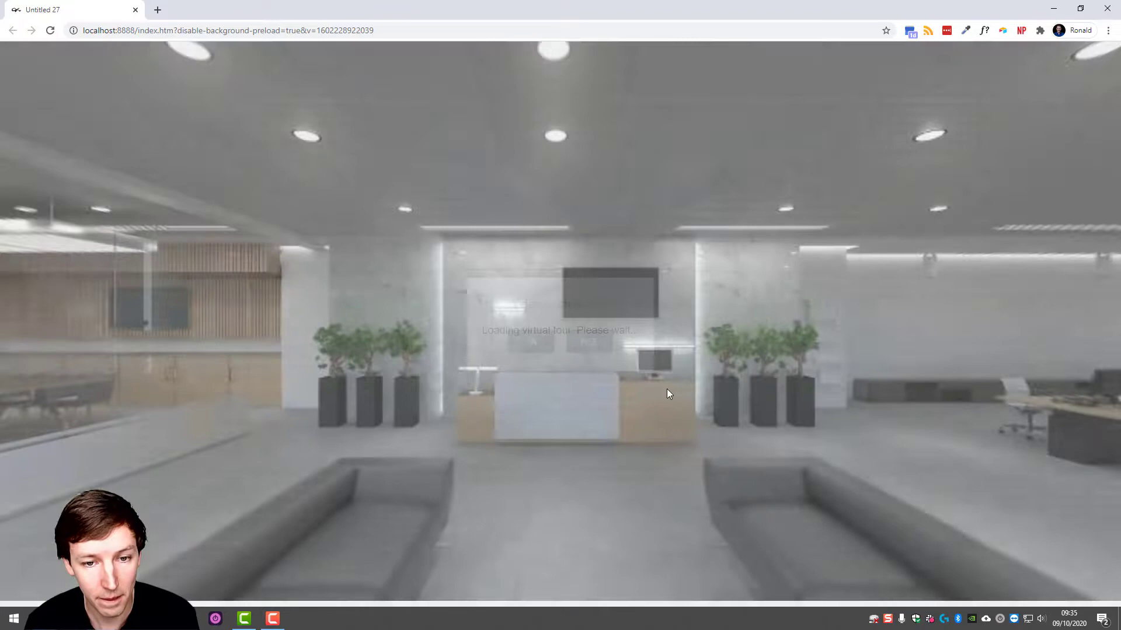
pyautogui.click(534, 342)
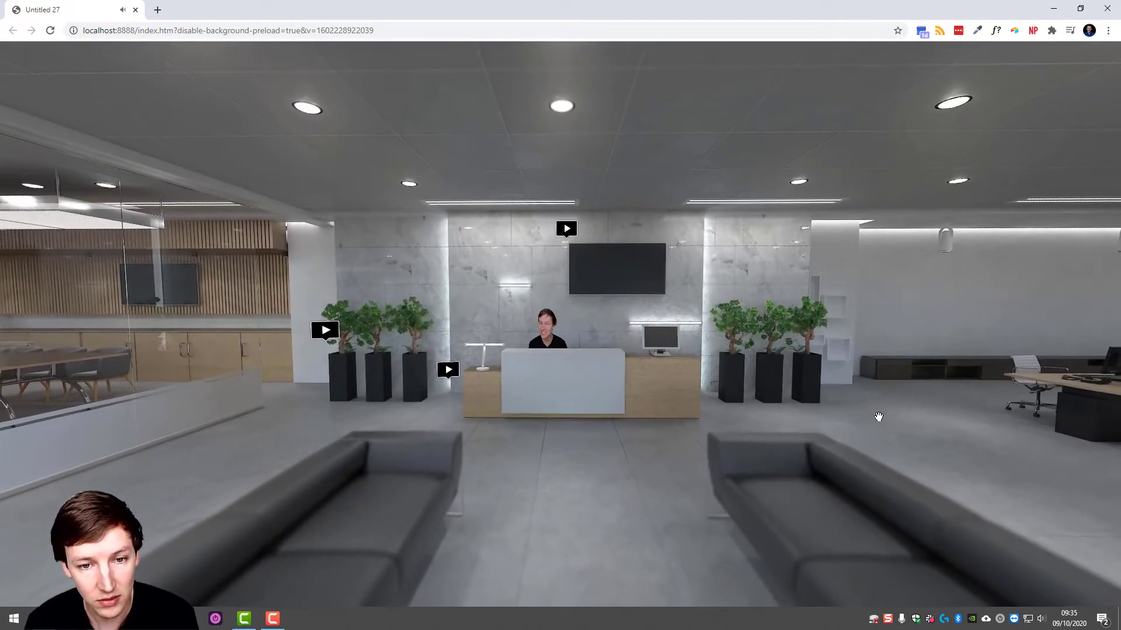
pyautogui.moveTo(878, 417); pyautogui.dragTo(654, 358)
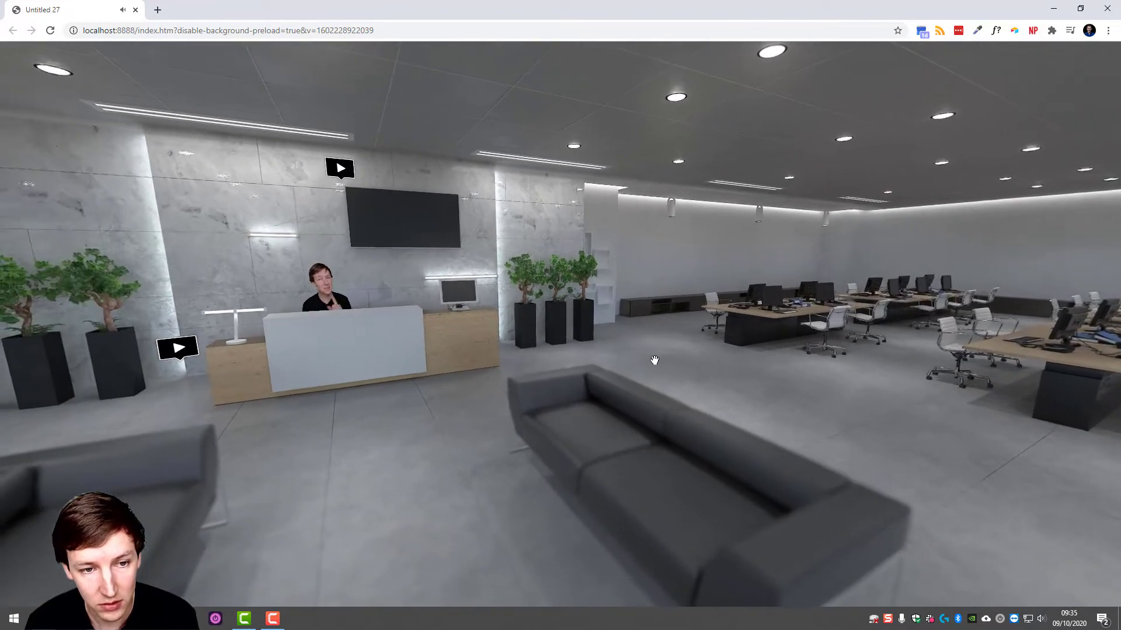
pyautogui.moveTo(885, 400); pyautogui.dragTo(707, 426)
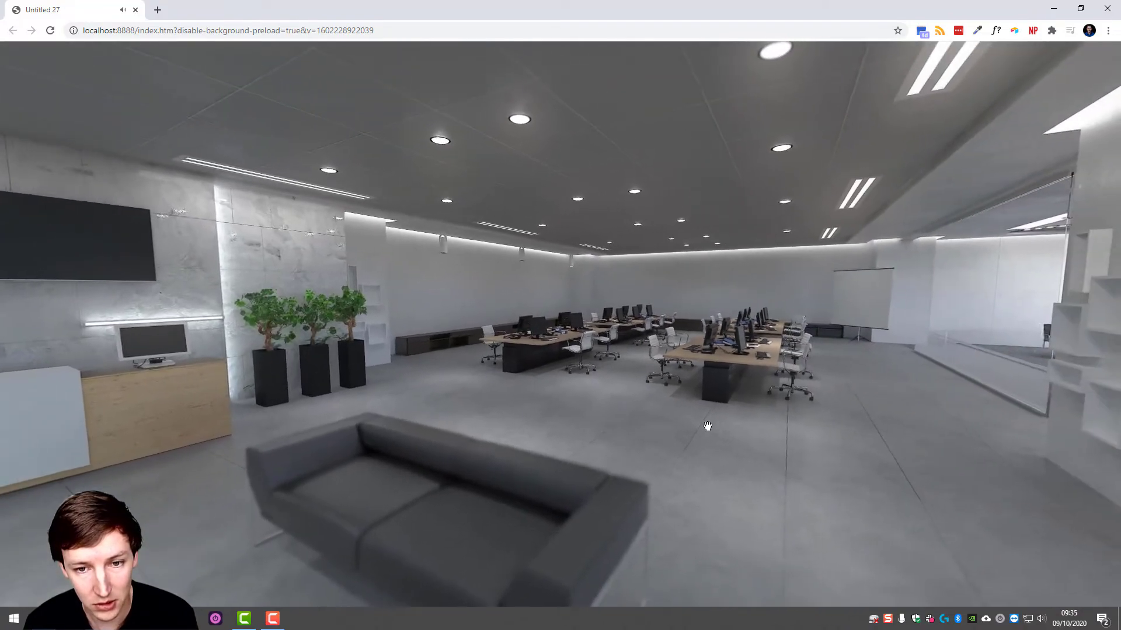
pyautogui.click(593, 498)
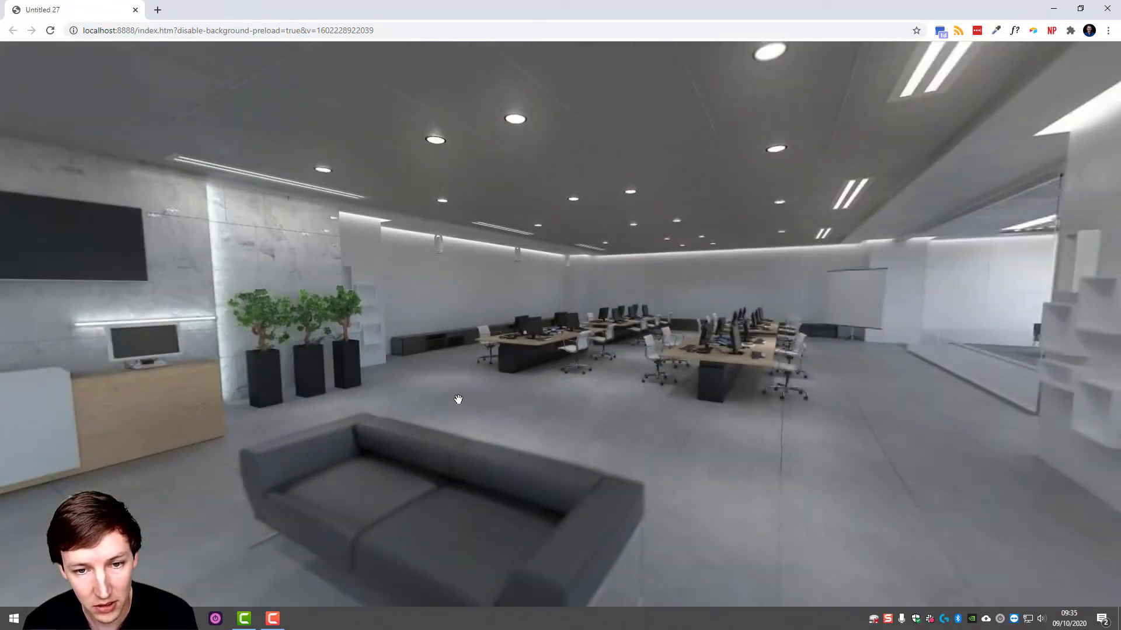
pyautogui.moveTo(458, 395); pyautogui.dragTo(882, 399)
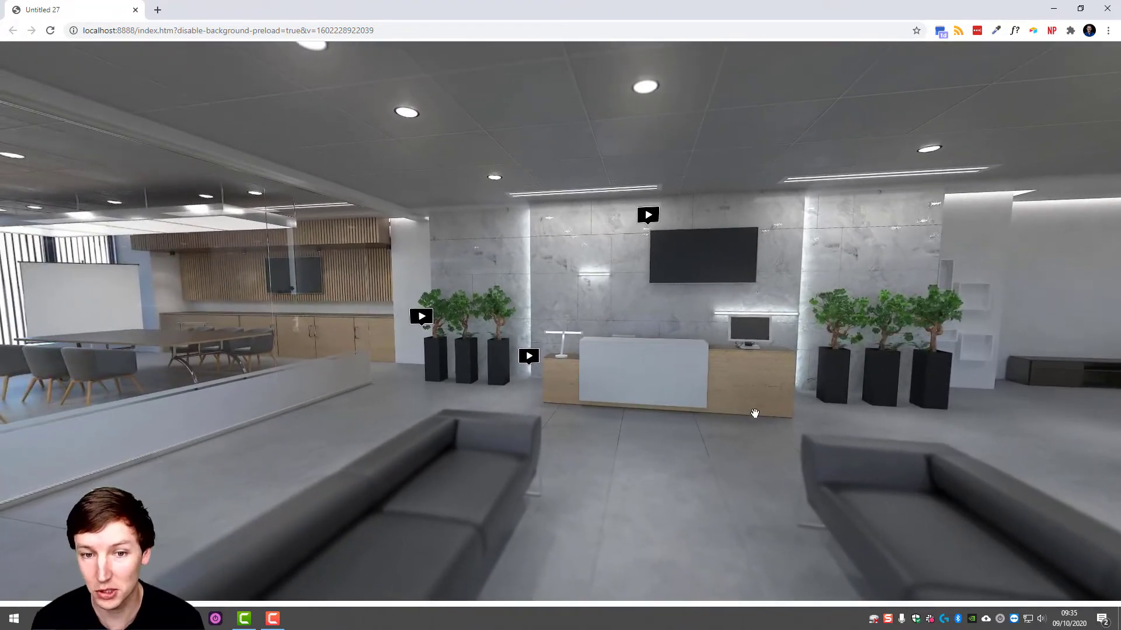
pyautogui.click(755, 413)
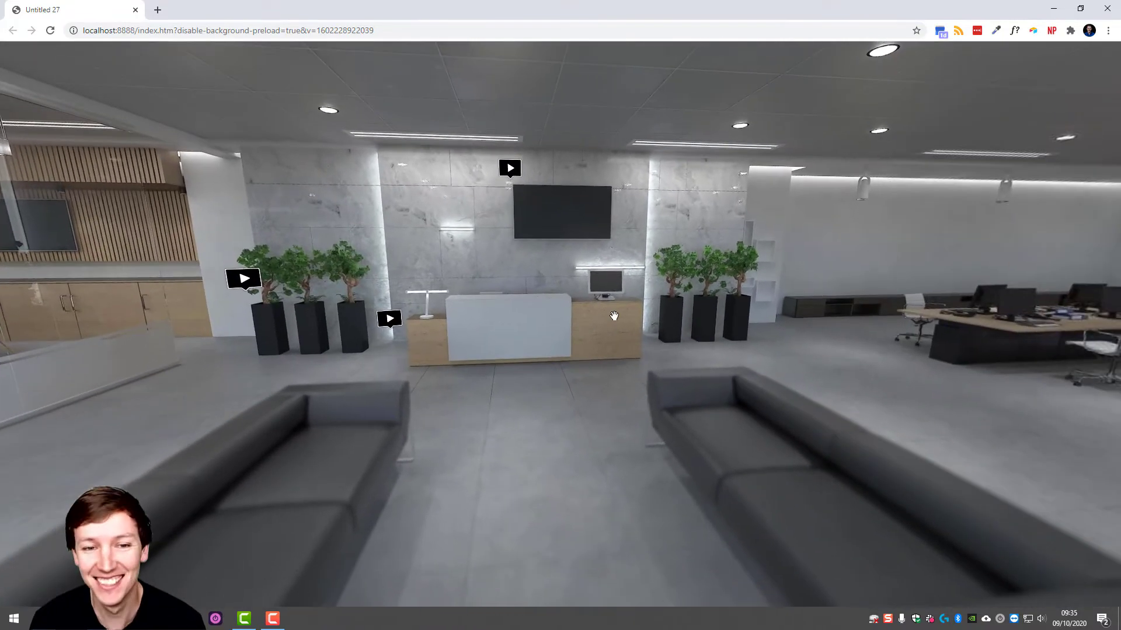
pyautogui.hotkey('alt', 'Tab')
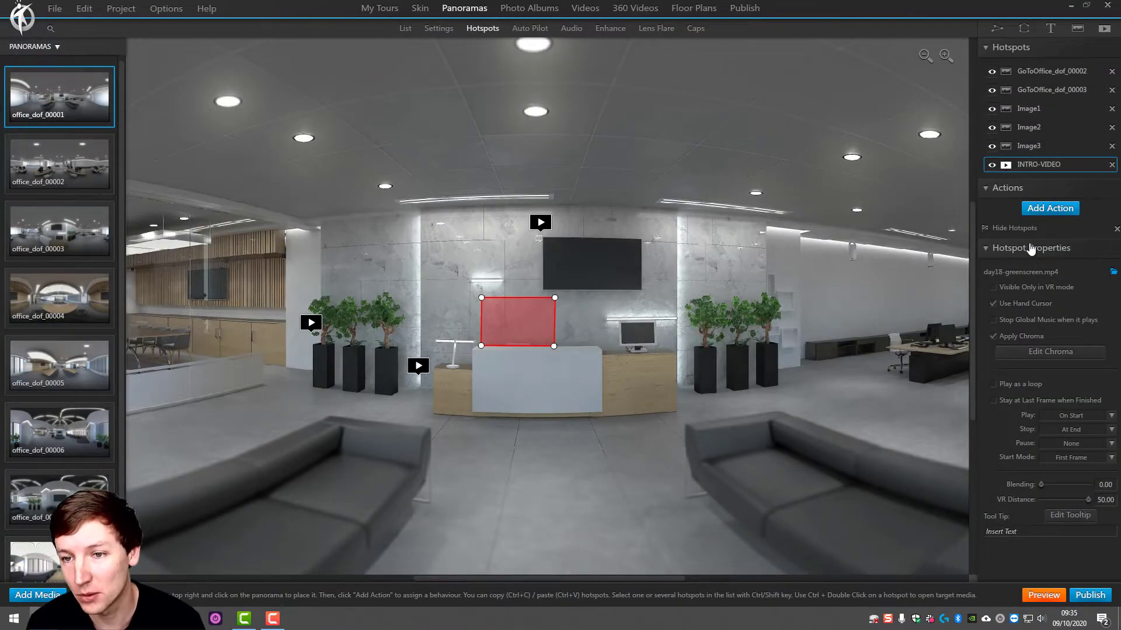
# Remove the Hide Hotspots action from INTRO-VIDEO and the Show/Hide Components action from panorama office_dof_00001.
pyautogui.click(1116, 228)
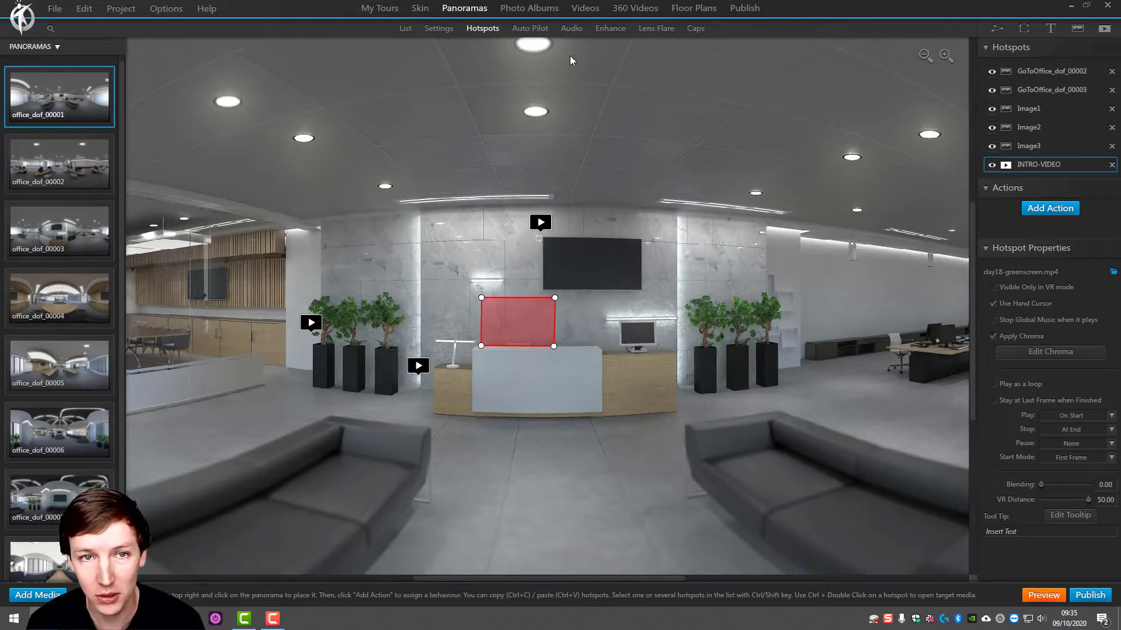
pyautogui.click(438, 29)
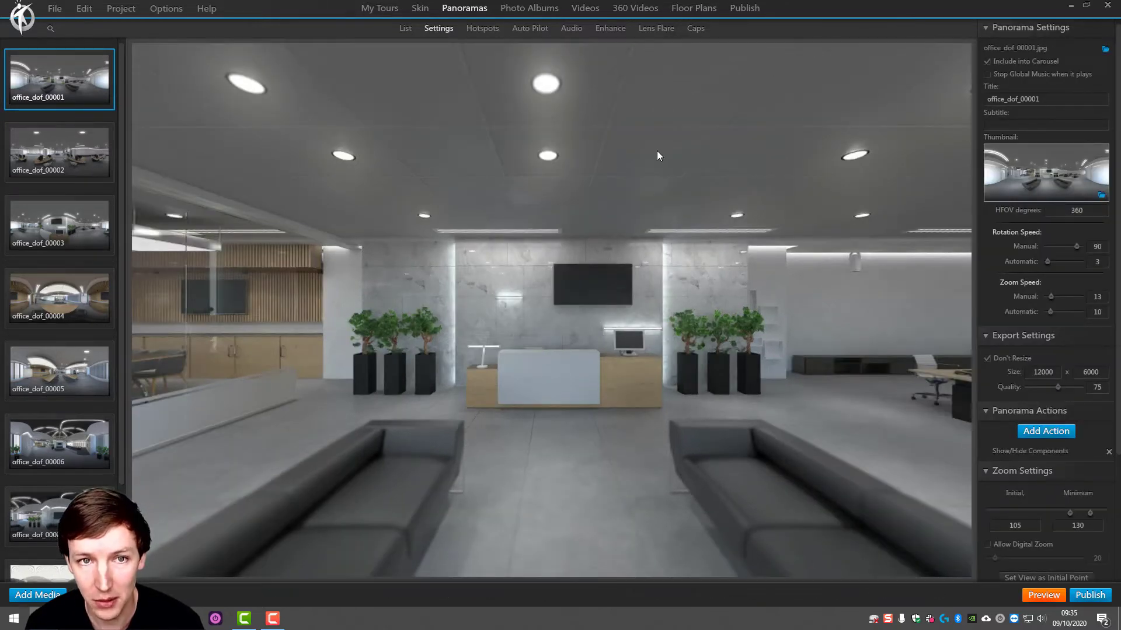
pyautogui.click(1108, 451)
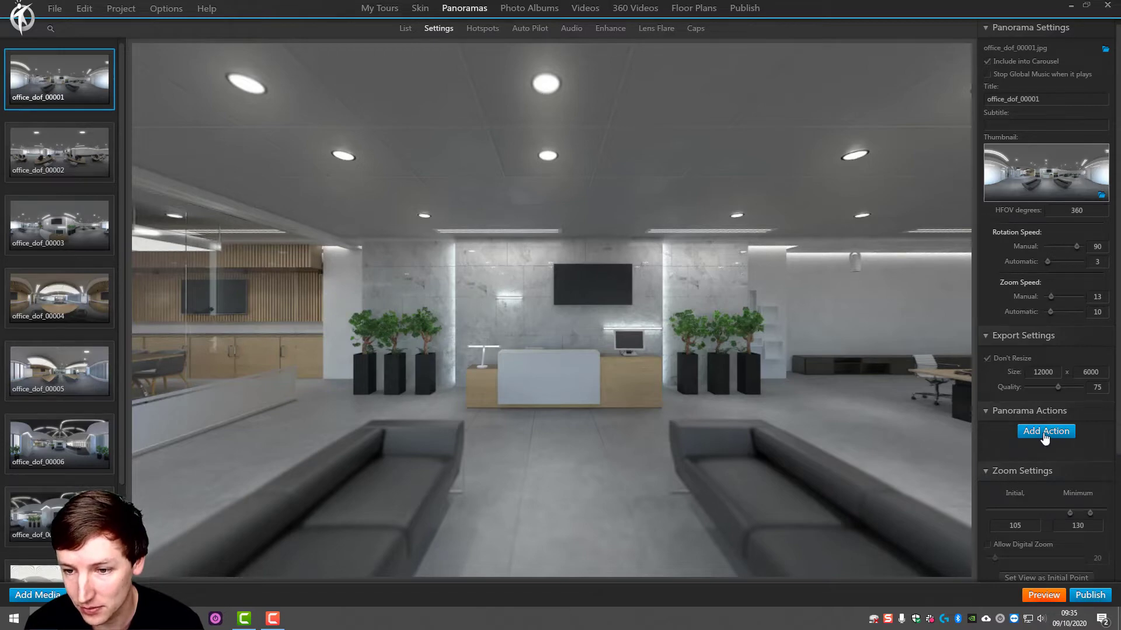
# Add a Show/Hide Hotspots action to panorama office_dof_00001 that hides its INTRO-VIDEO hotspot At End.
pyautogui.click(1044, 433)
pyautogui.click(439, 335)
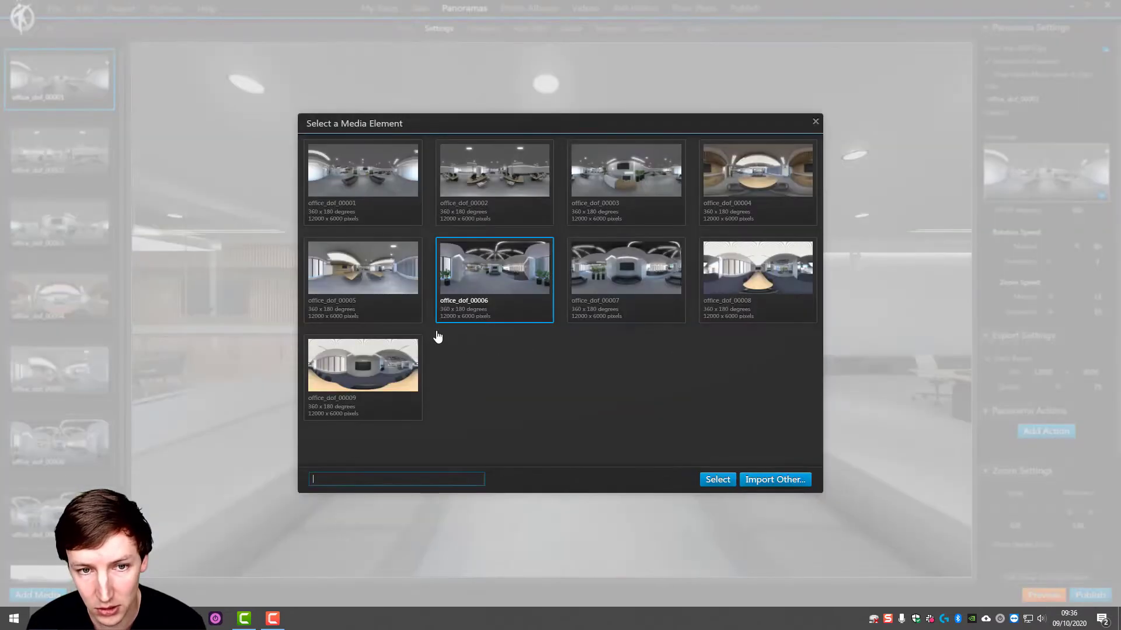
pyautogui.doubleClick(350, 178)
pyautogui.click(466, 255)
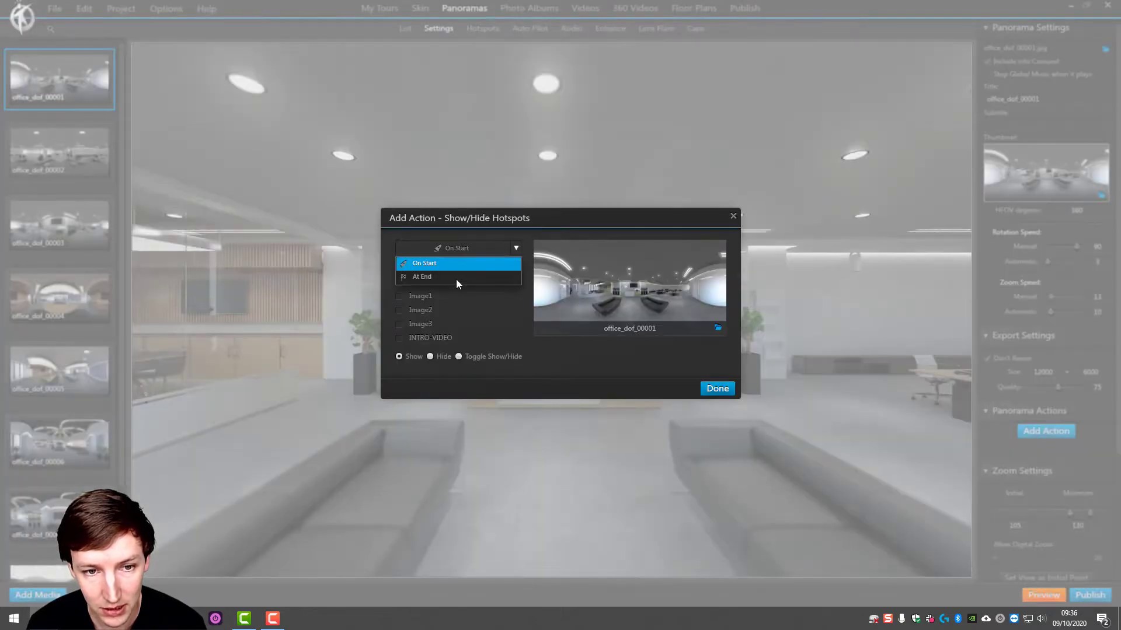
pyautogui.click(432, 280)
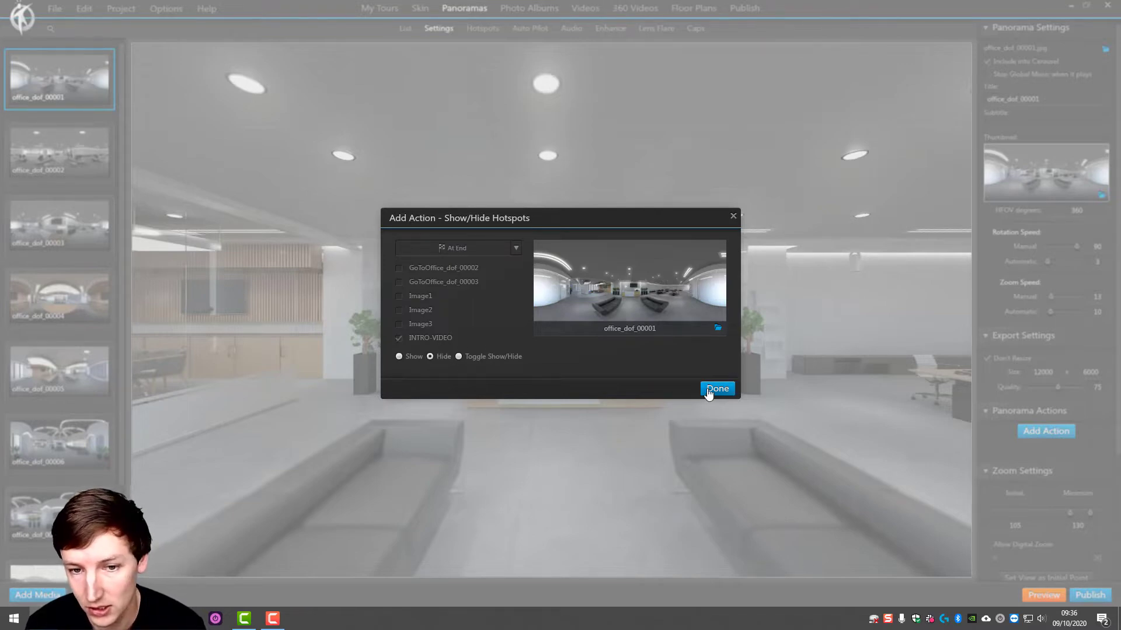
pyautogui.click(732, 388)
# Preview the tour with video enabled to test the panorama's hide action, and return to the editor.
pyautogui.click(1089, 595)
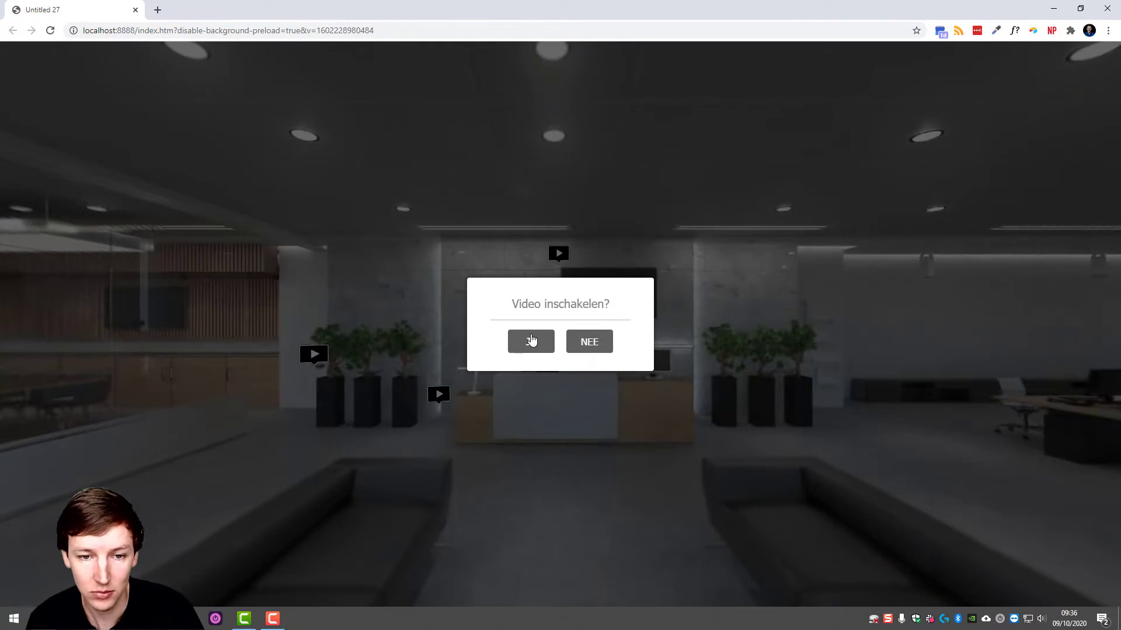
pyautogui.click(531, 341)
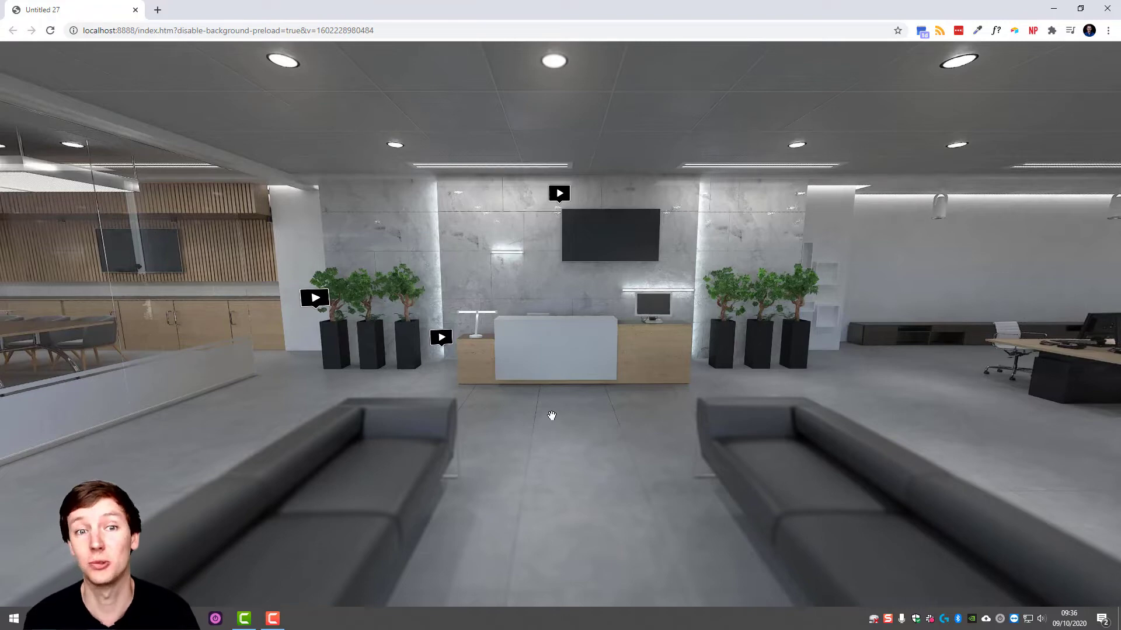
pyautogui.hotkey('alt', 'Tab')
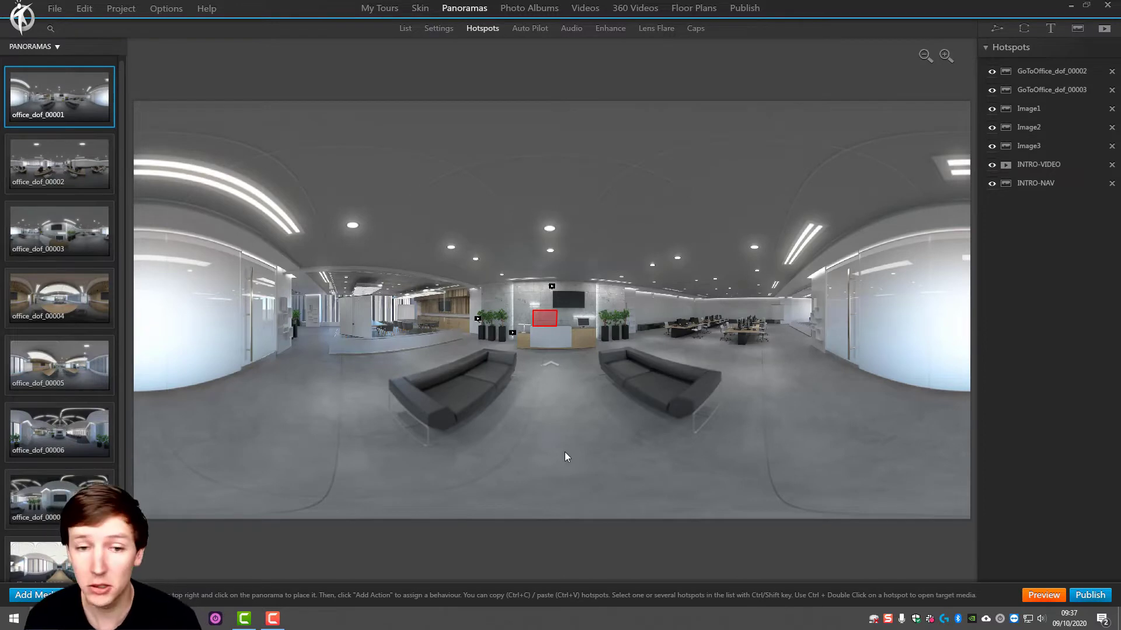
pyautogui.click(547, 365)
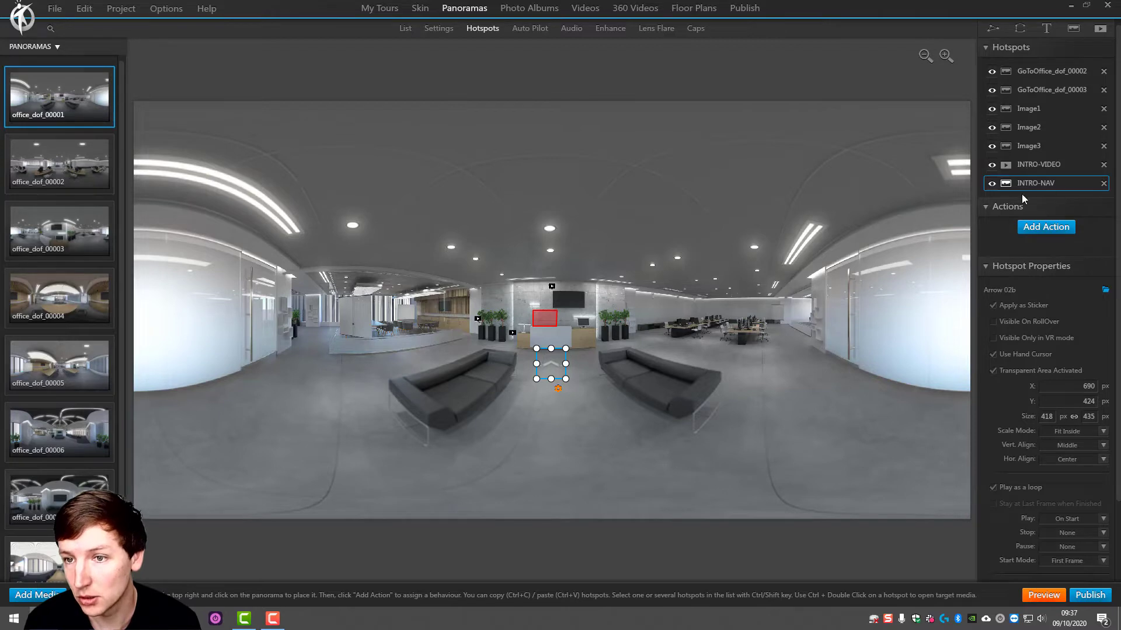
pyautogui.click(1034, 228)
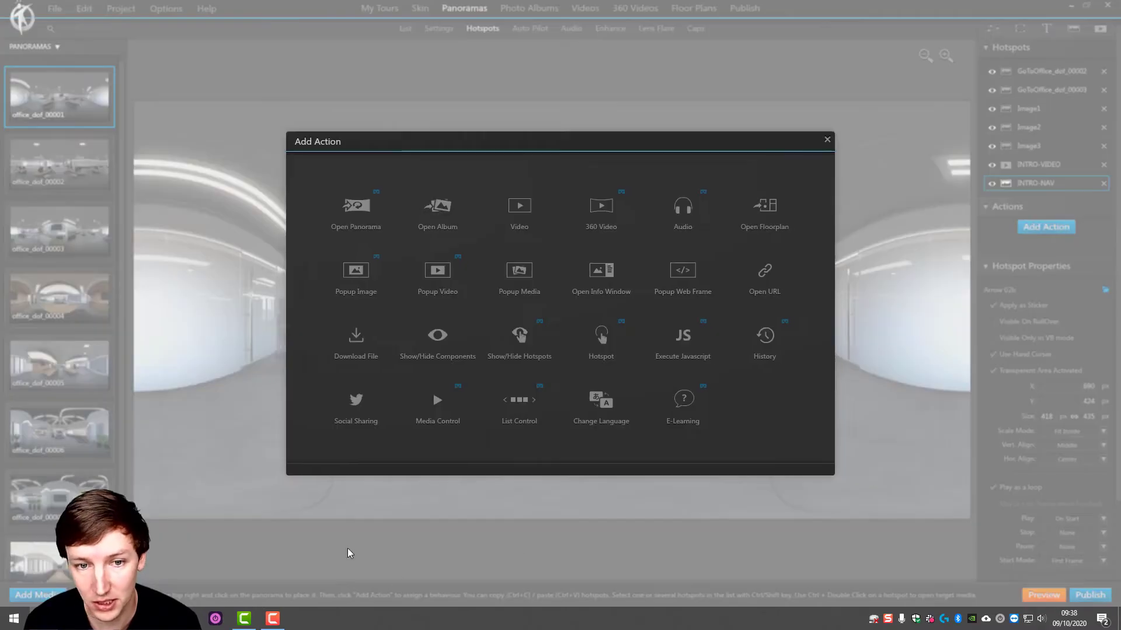
pyautogui.click(827, 140)
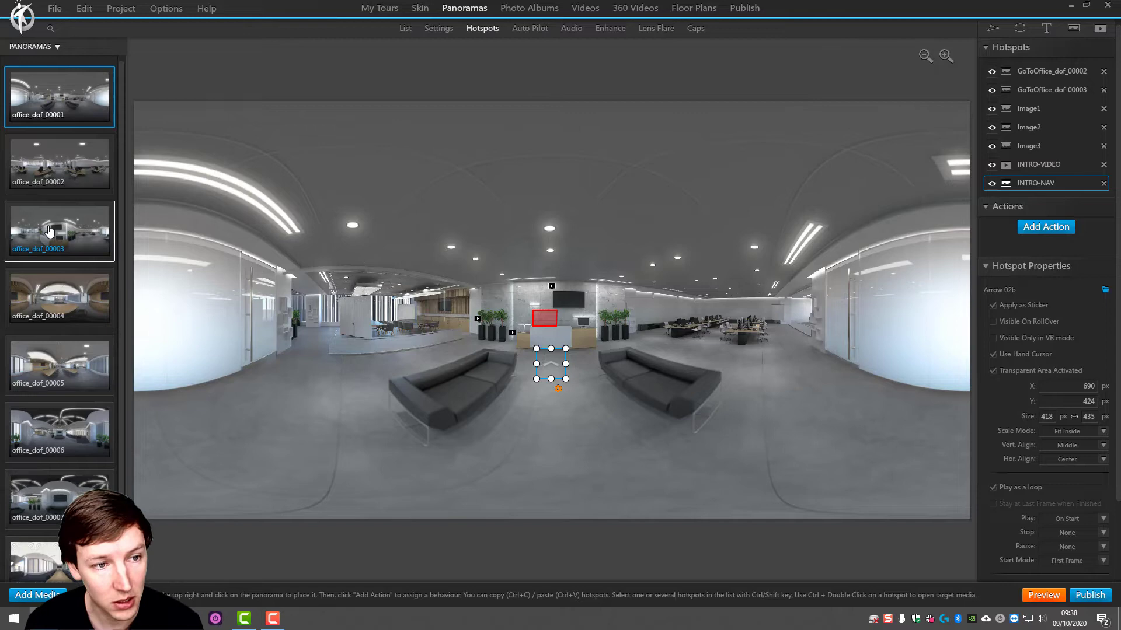
# Remove the Show/Hide Components action from panorama office_dof_00003.
pyautogui.click(50, 231)
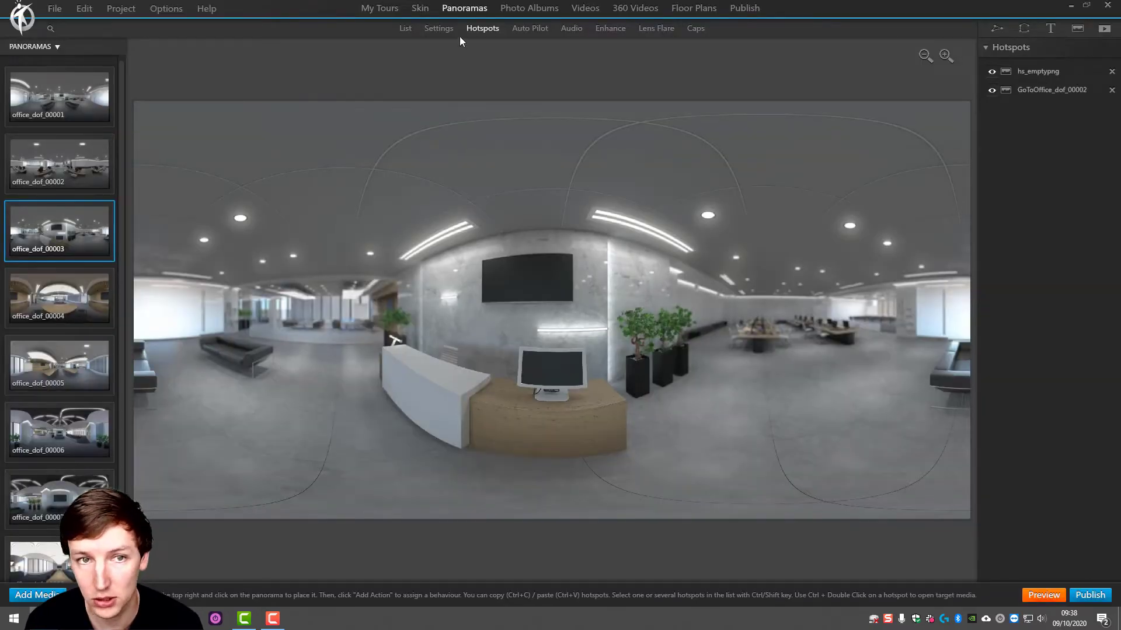
pyautogui.click(446, 30)
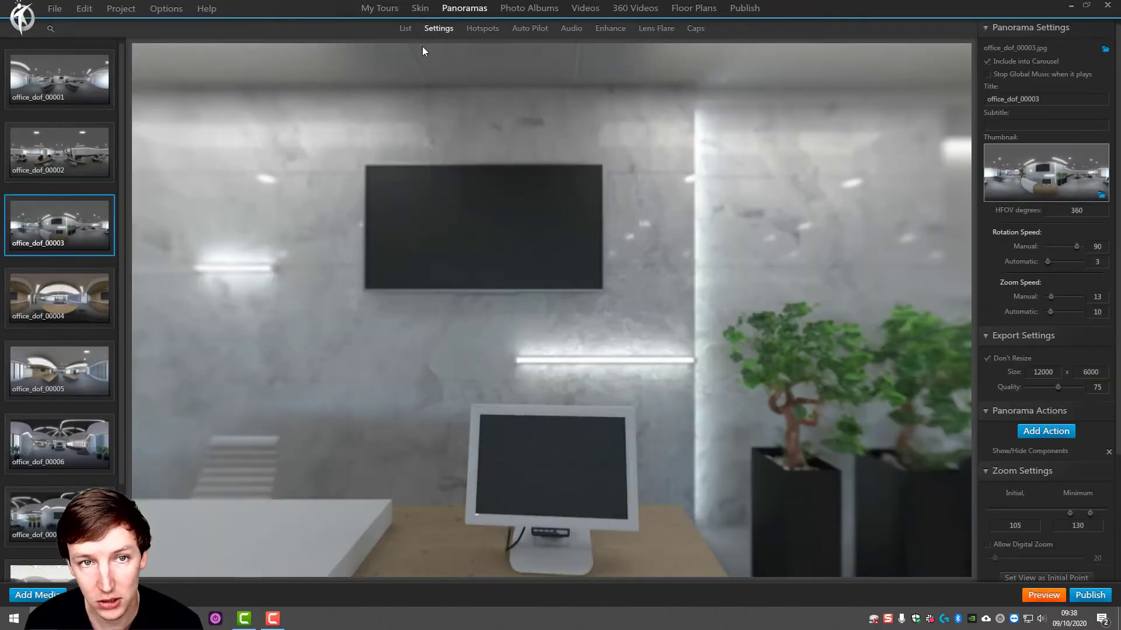
pyautogui.click(1109, 452)
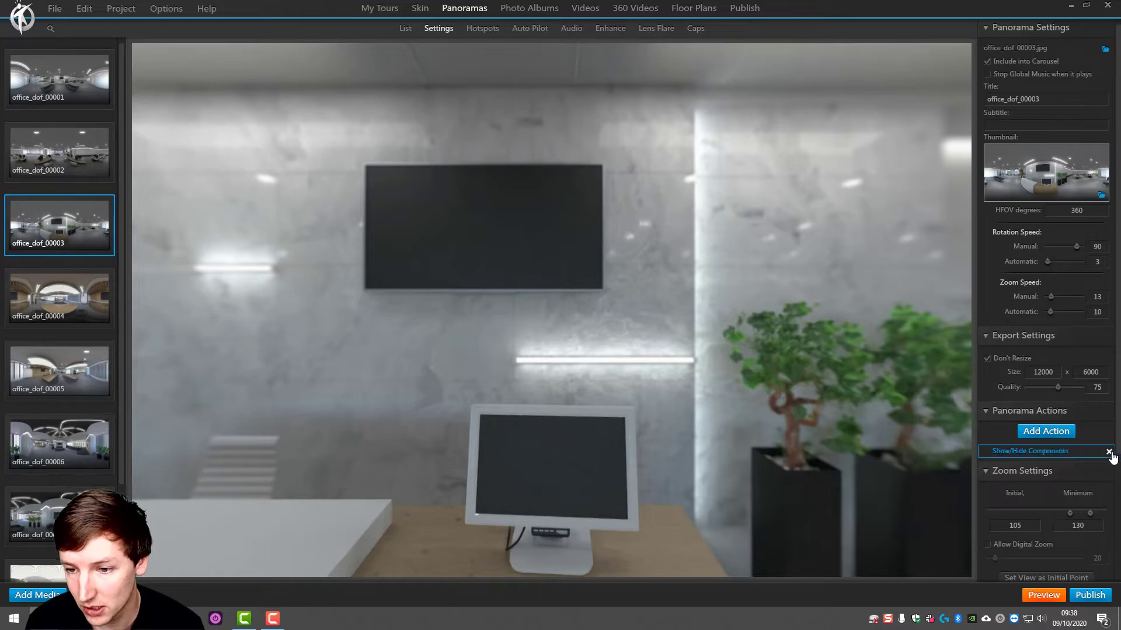
# Add a Show/Hide Hotspots action to panorama office_dof_00003 that hides the INTRO-NAV hotspot of office_dof_00001 On Start.
pyautogui.click(1046, 432)
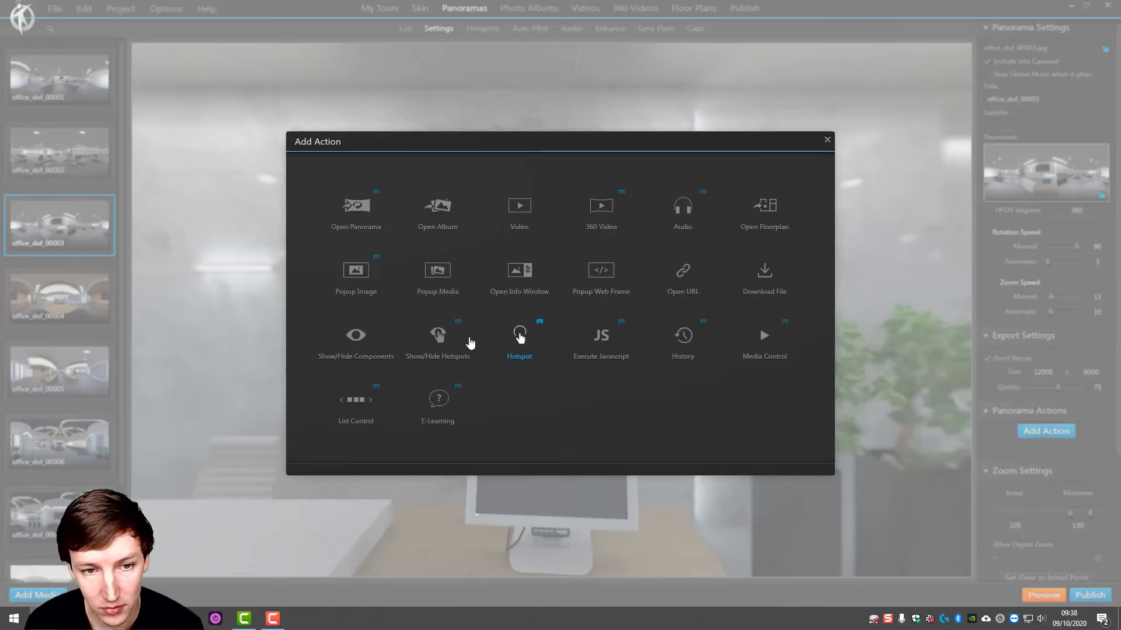
pyautogui.click(438, 337)
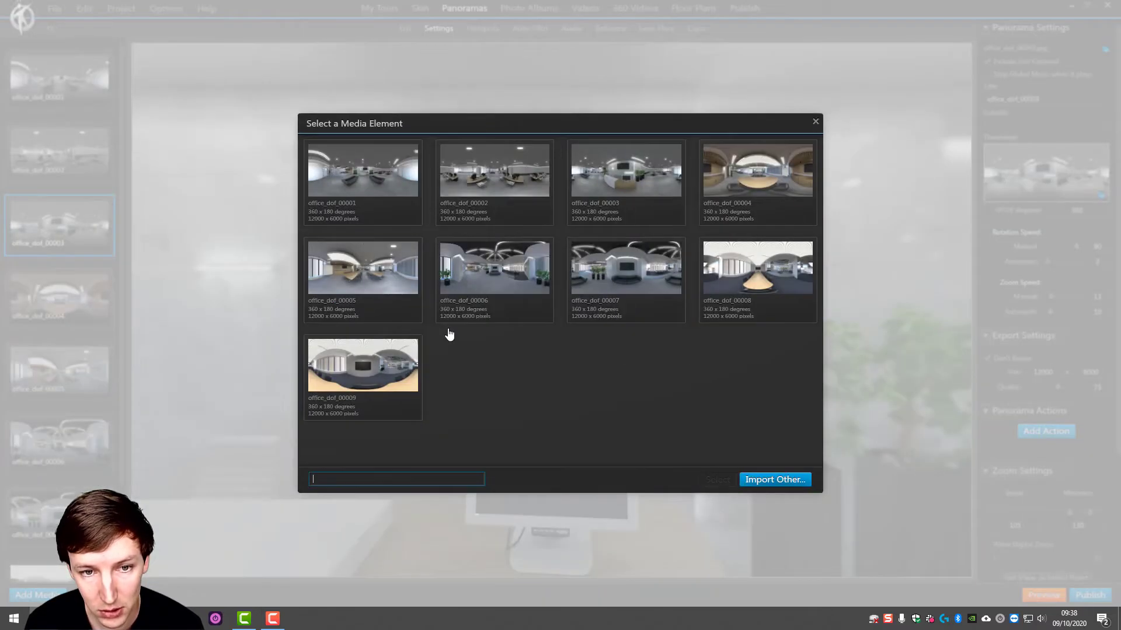
pyautogui.click(364, 180)
pyautogui.doubleClick(364, 180)
pyautogui.click(462, 241)
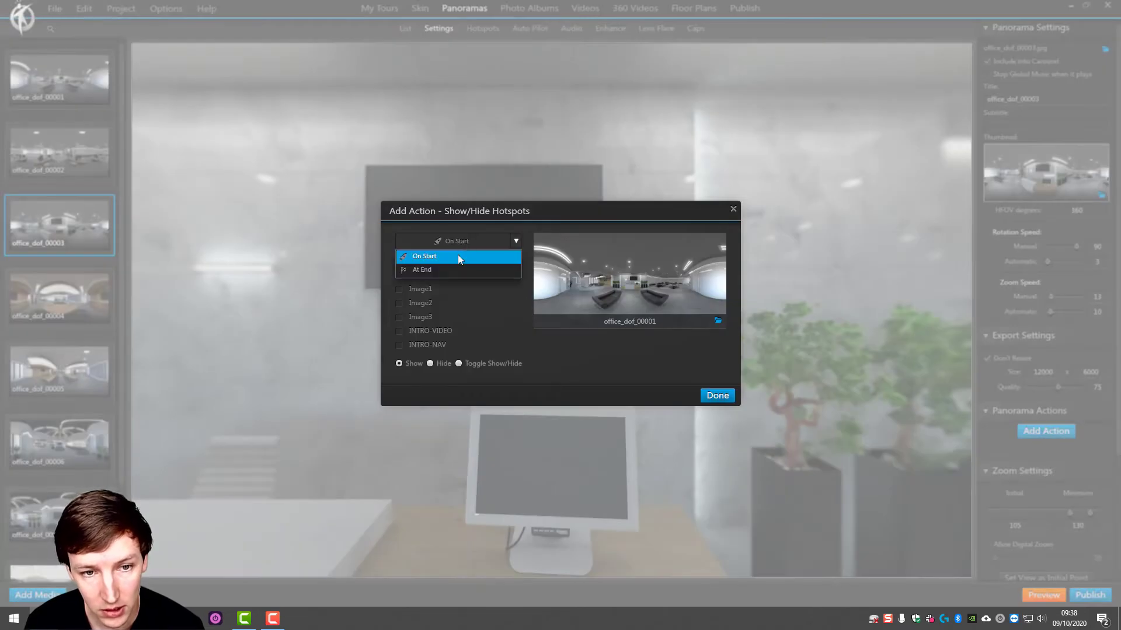
pyautogui.click(455, 240)
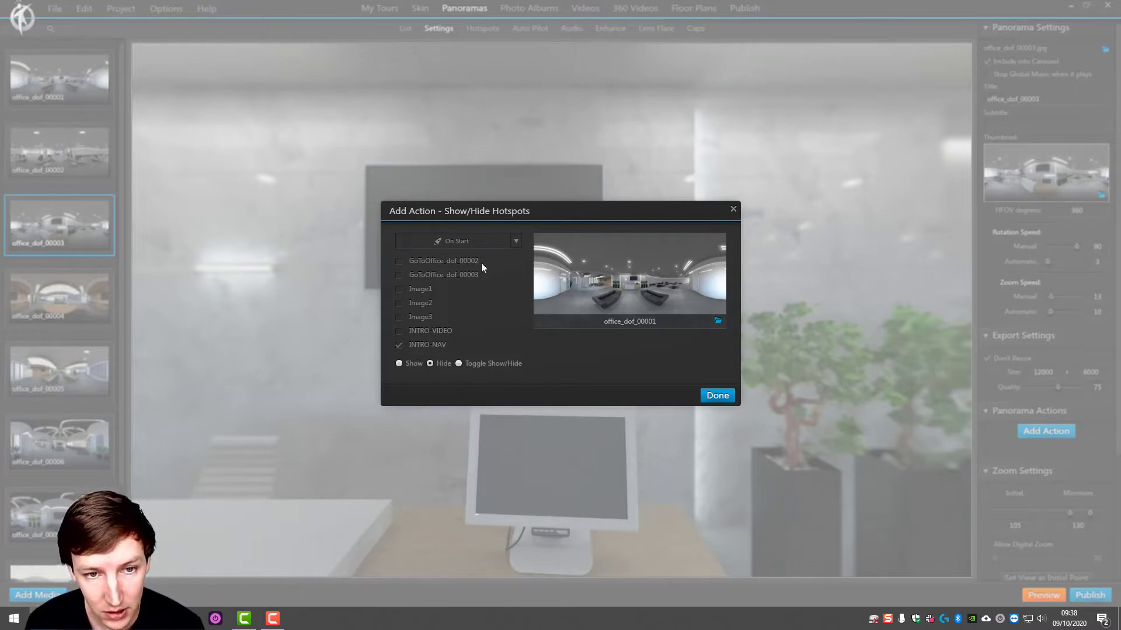
pyautogui.click(717, 396)
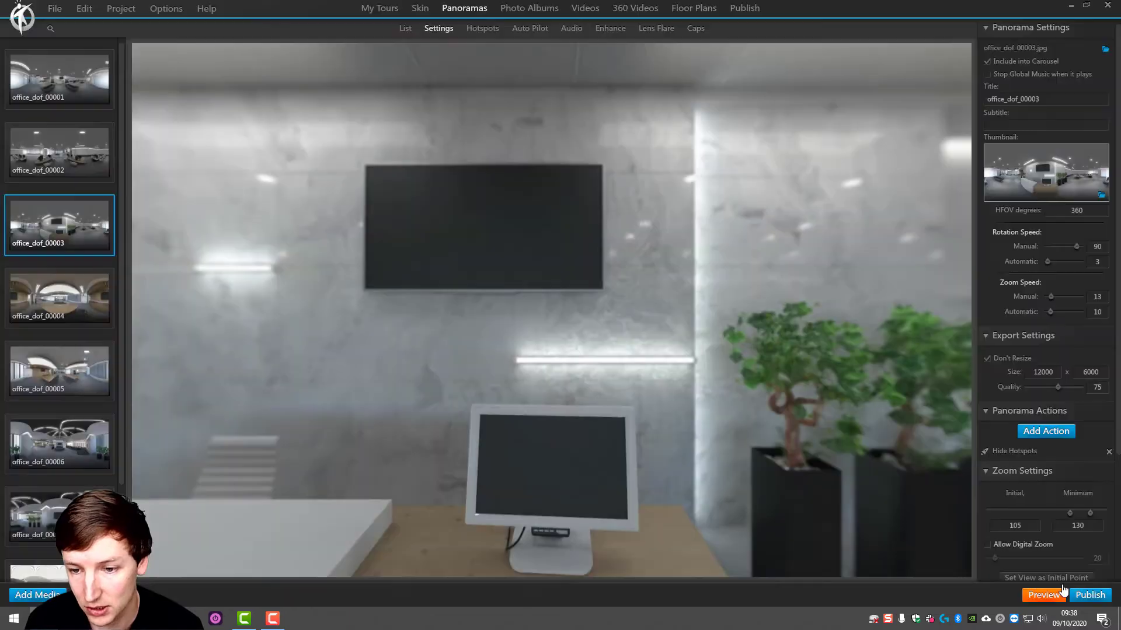
# Preview the tour with video enabled, look around the reception while testing the navigation, and return to the editor.
pyautogui.click(1043, 594)
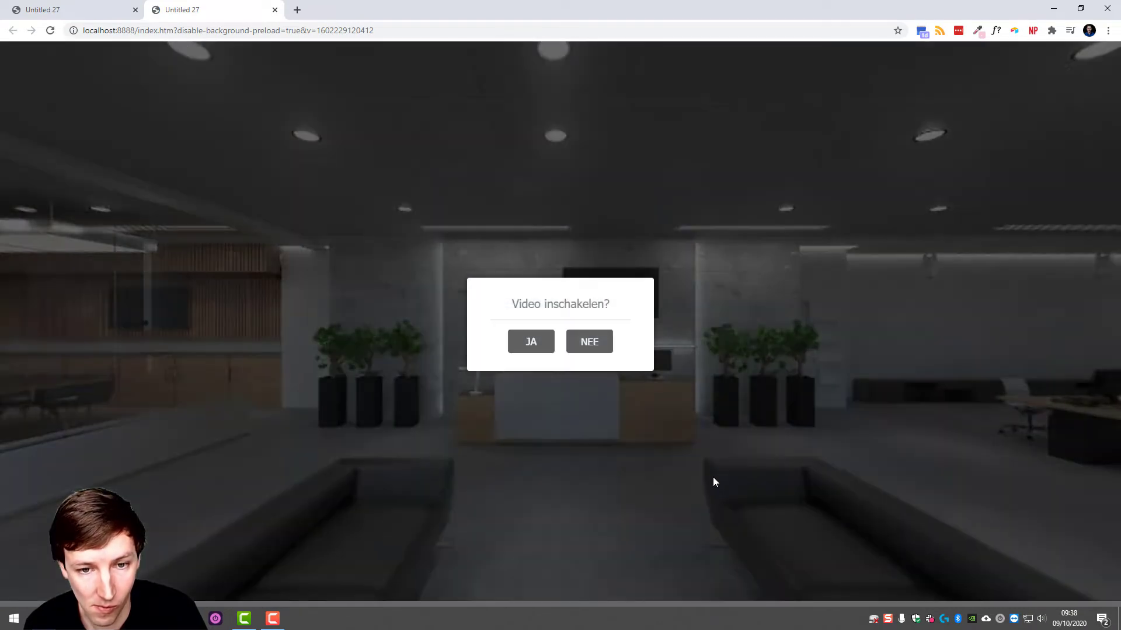
pyautogui.click(531, 344)
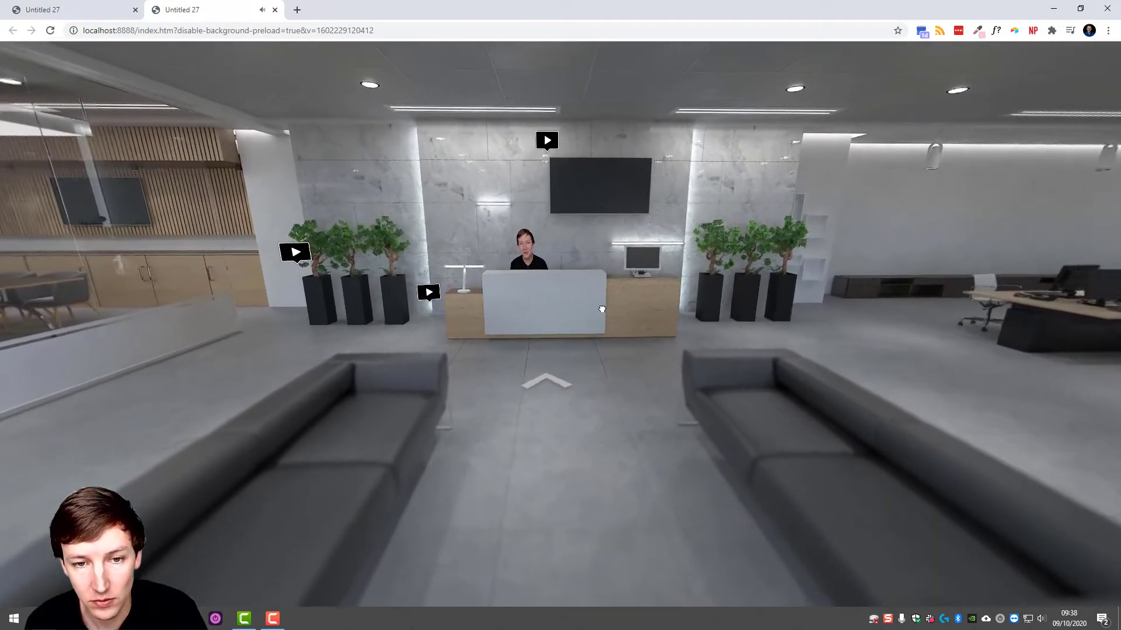
pyautogui.click(608, 493)
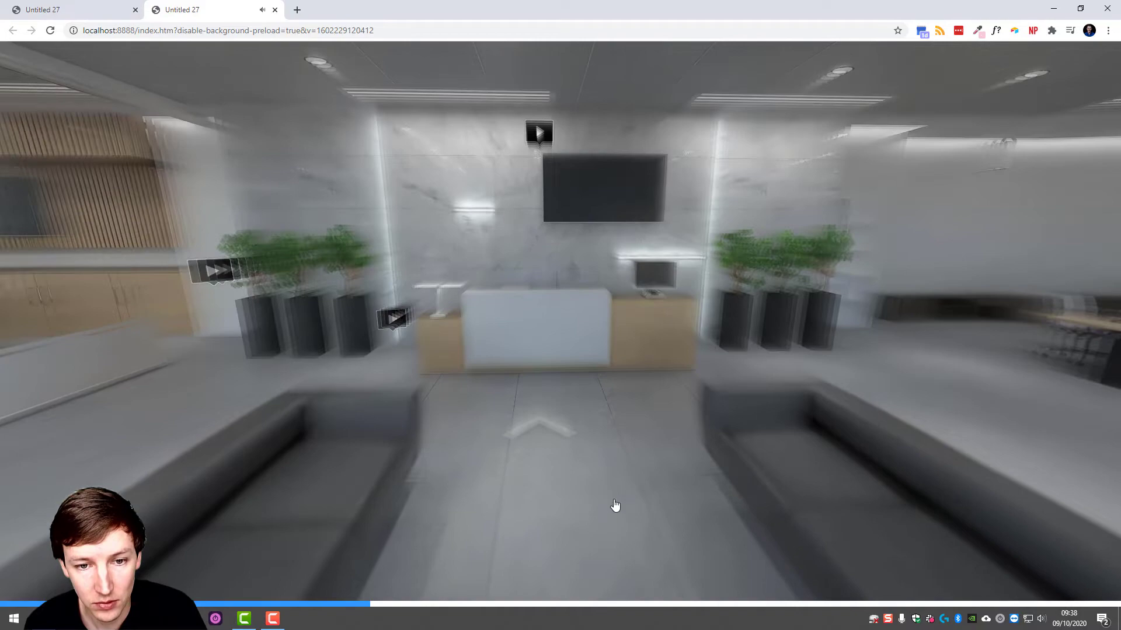
pyautogui.moveTo(698, 383); pyautogui.dragTo(358, 333)
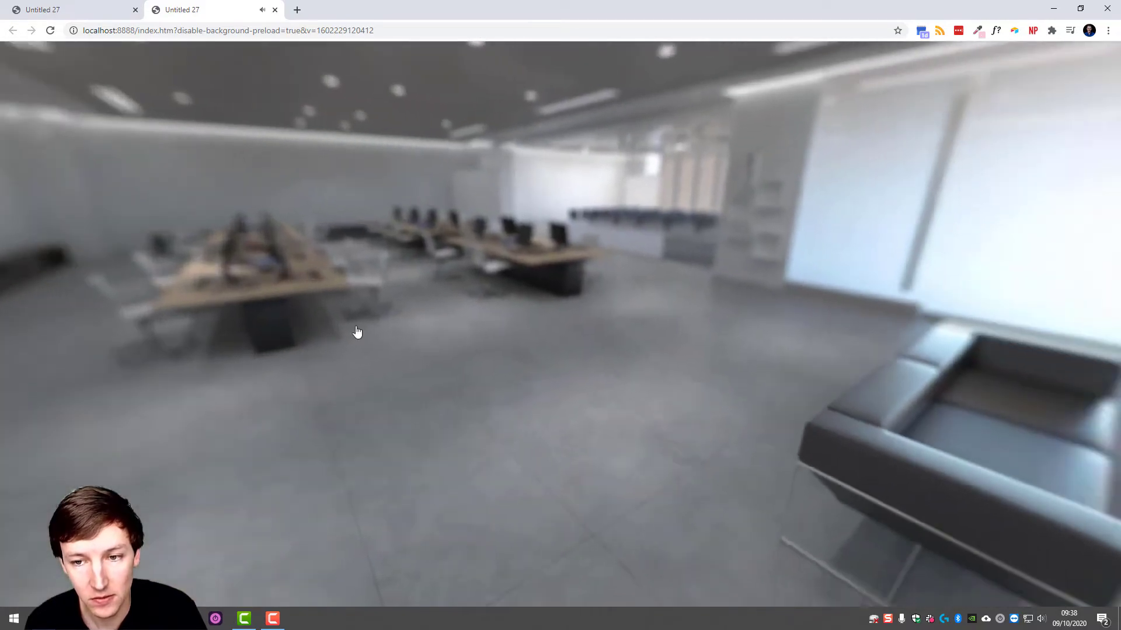
pyautogui.click(602, 357)
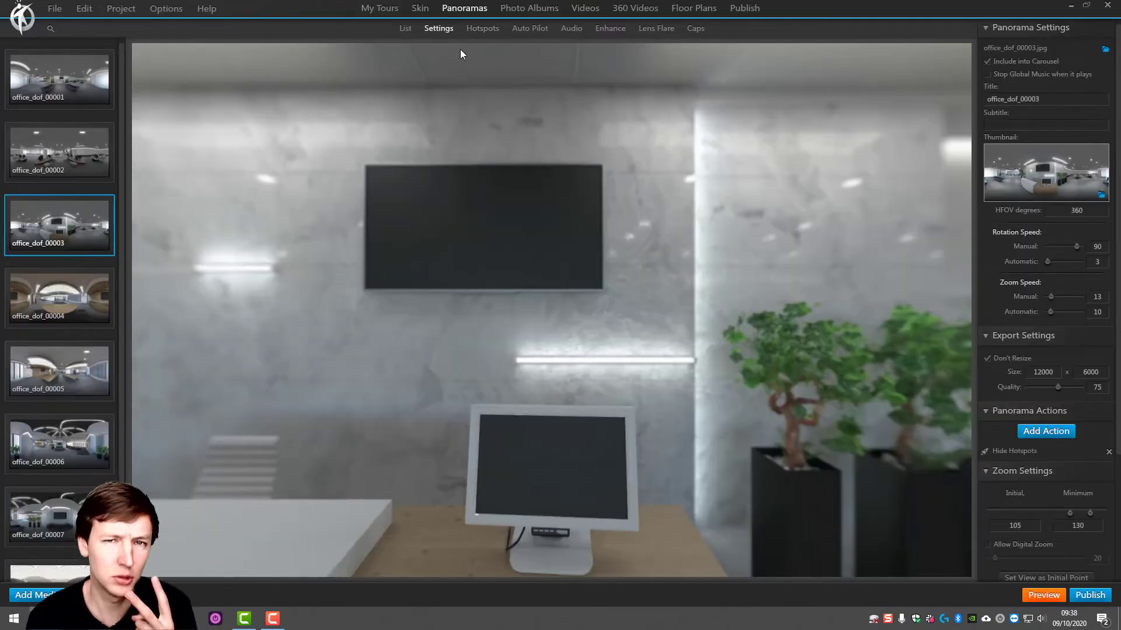
# Examine the hotspots of panorama office_dof_00001, including GoToOffice_dof_00003 and the three popup icons Image1, Image2 and Image3.
pyautogui.click(486, 29)
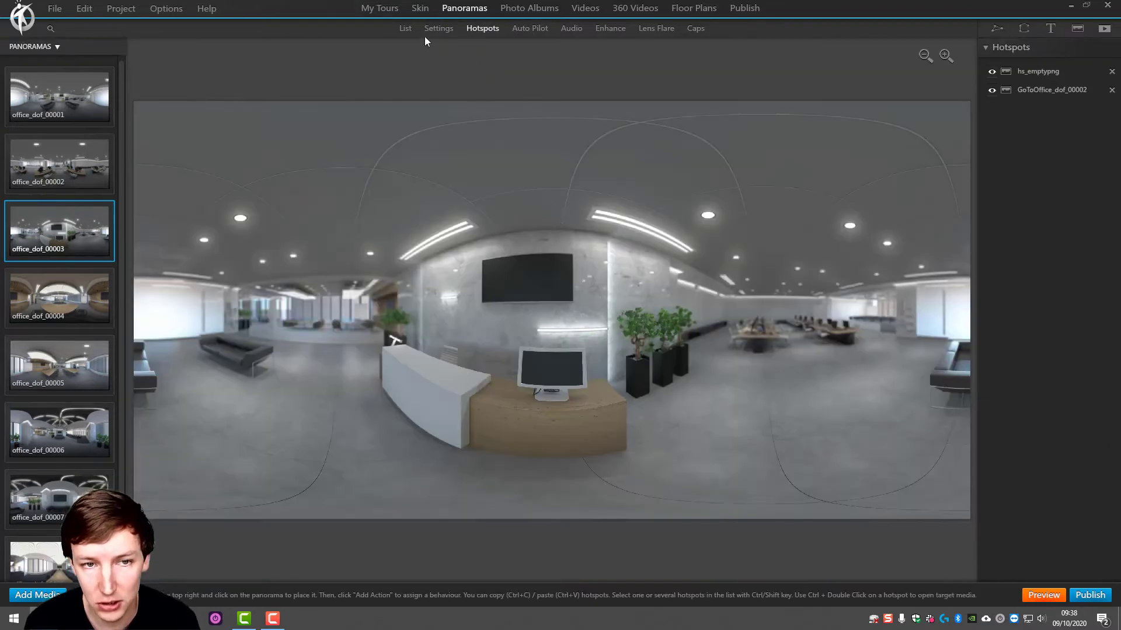
pyautogui.press('Up')
pyautogui.press('Up')
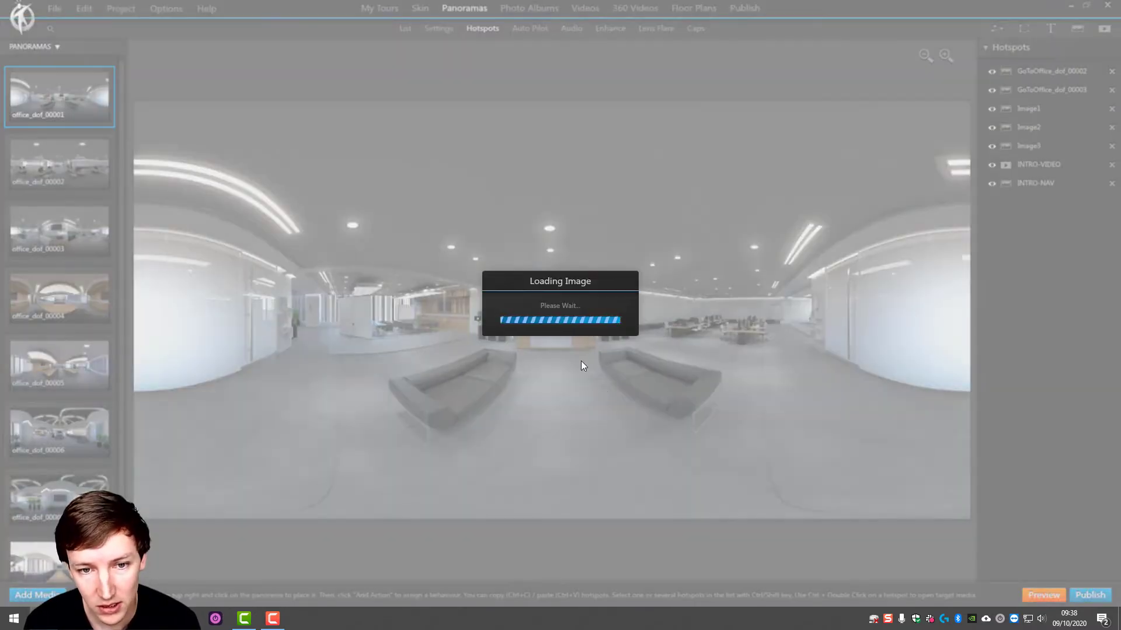
pyautogui.click(580, 362)
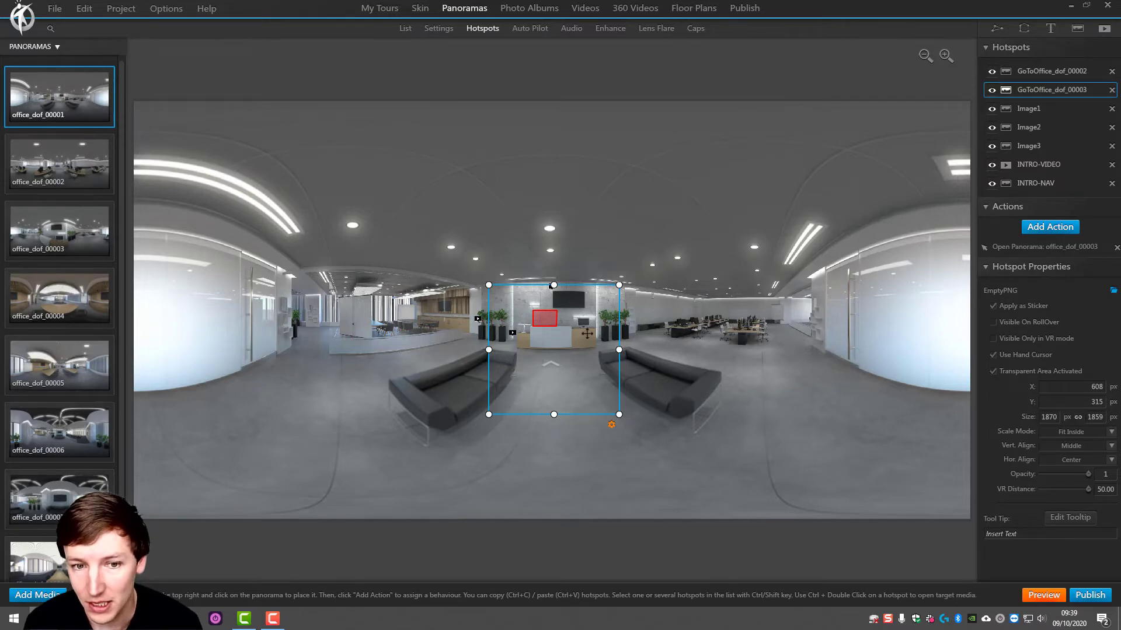
pyautogui.click(642, 216)
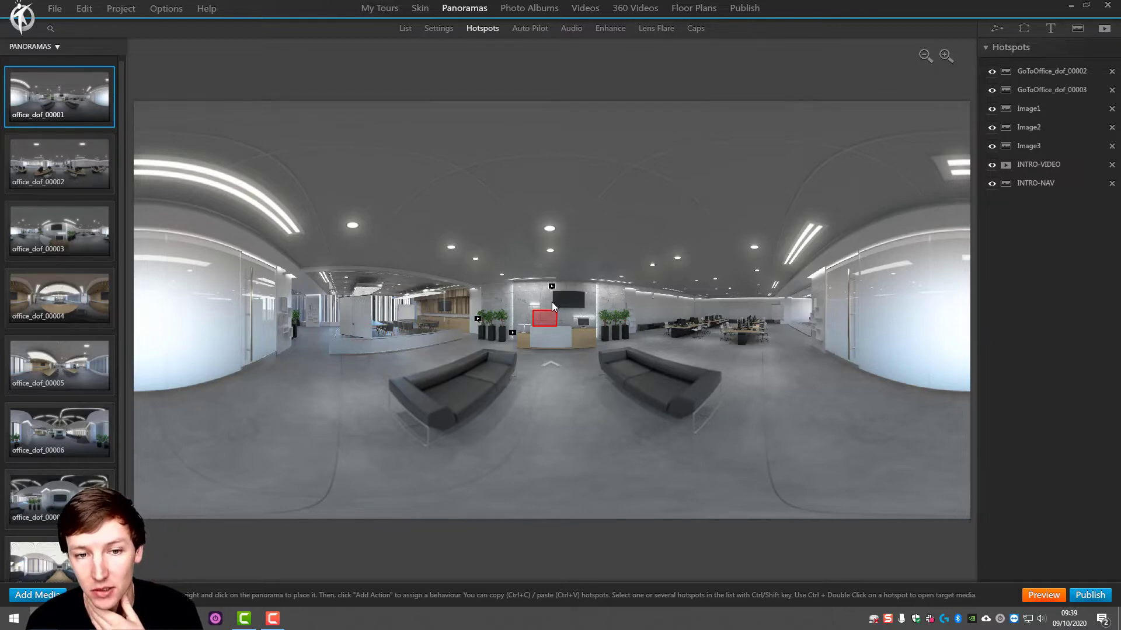
pyautogui.scroll(3, 552, 302)
pyautogui.click(542, 236)
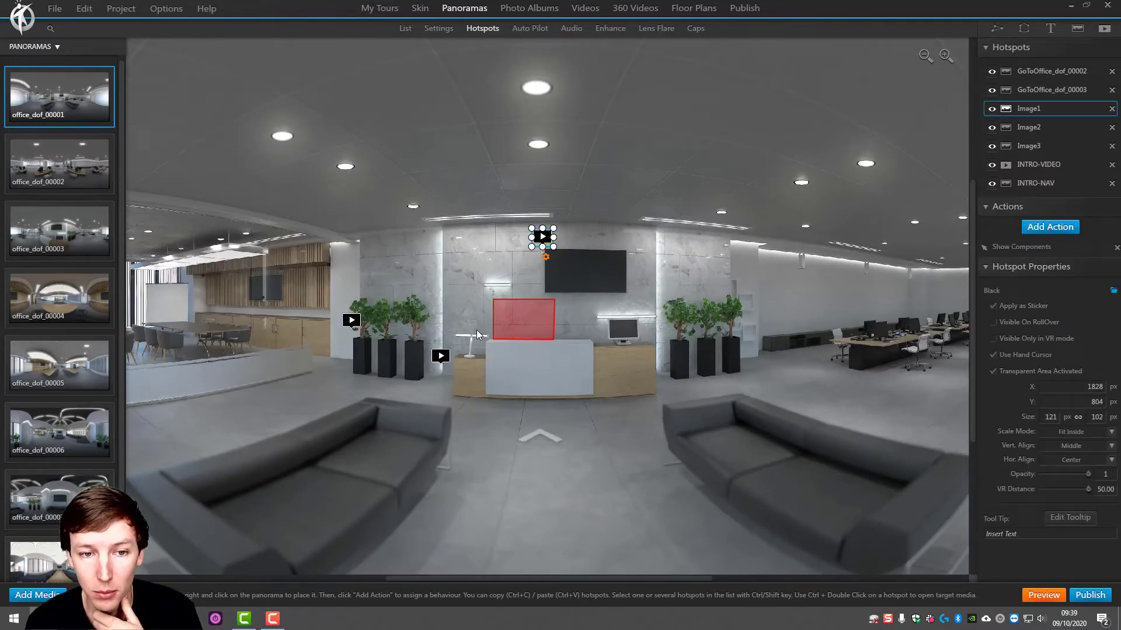
pyautogui.click(441, 356)
pyautogui.click(351, 320)
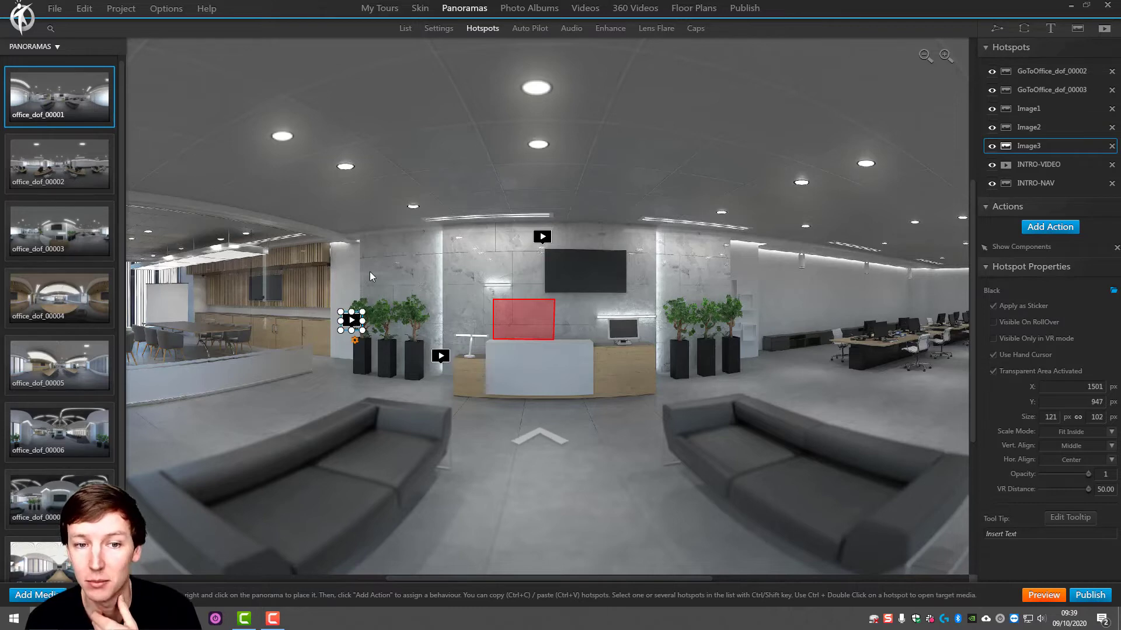
pyautogui.click(394, 256)
pyautogui.click(432, 181)
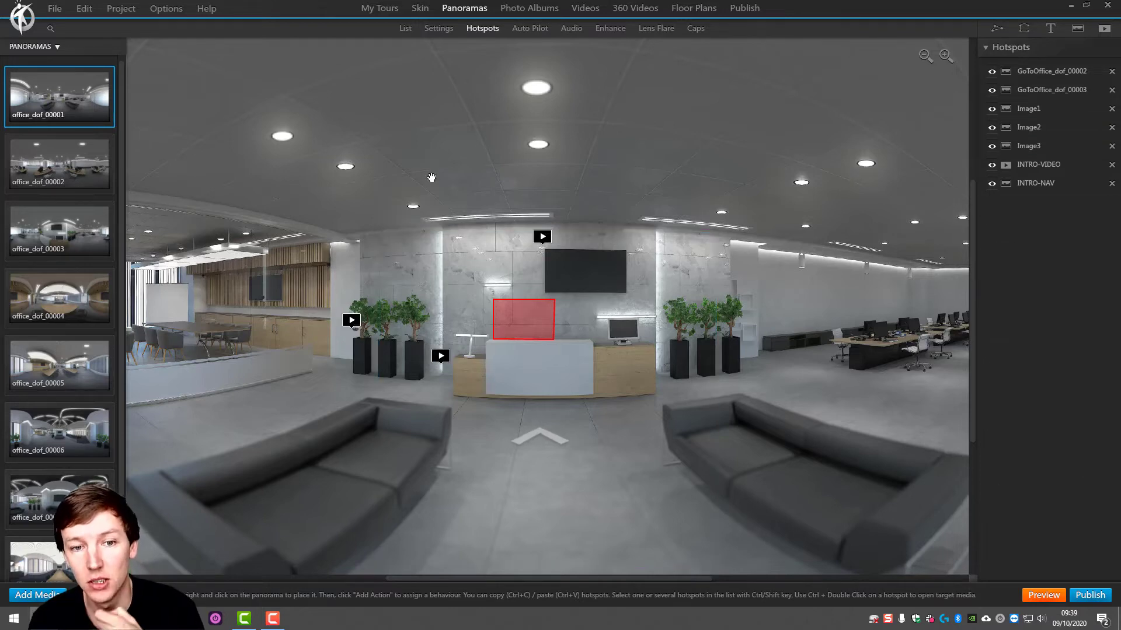
# Make the /INTRO-SCREEN container visible in the skin and go through its reception and presentation area texts, images and buttons.
pyautogui.click(422, 8)
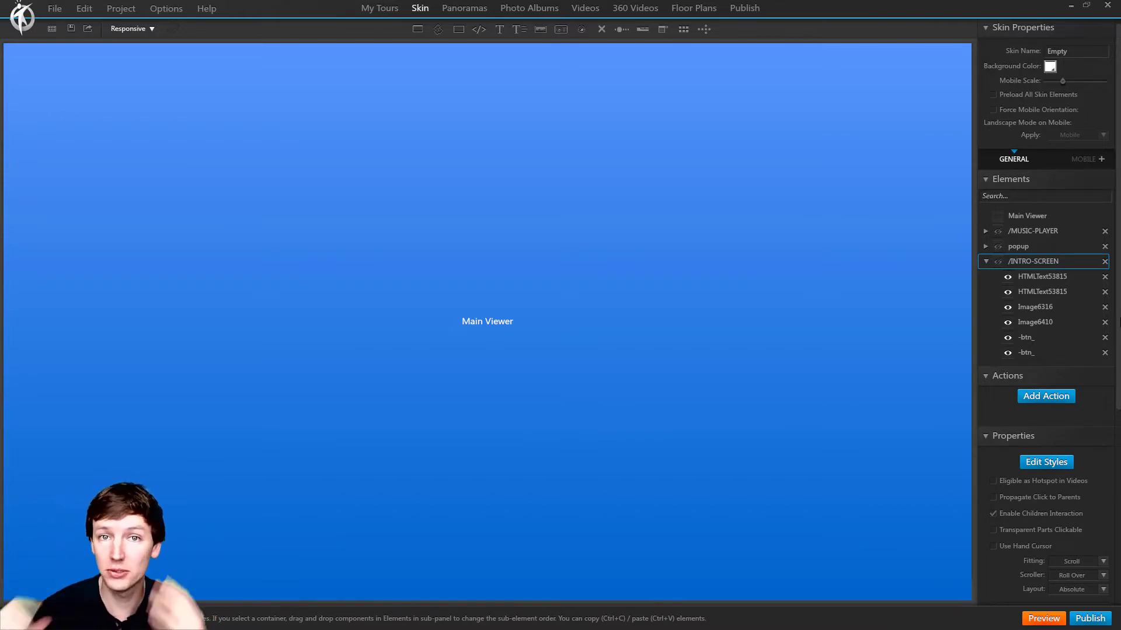
pyautogui.click(998, 262)
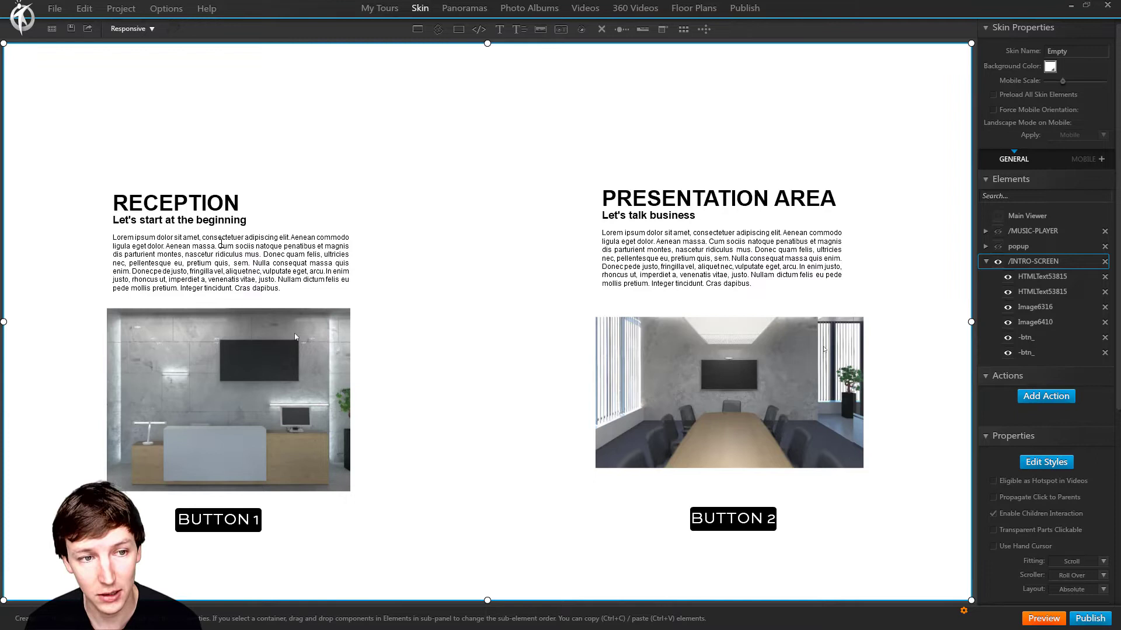
pyautogui.click(244, 246)
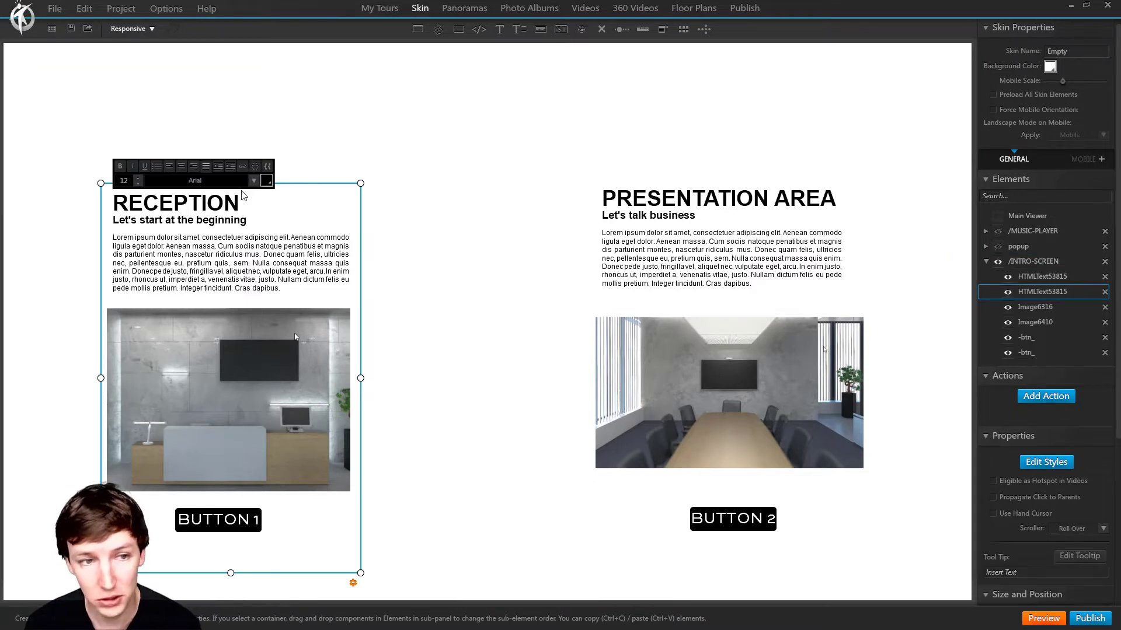
pyautogui.click(211, 425)
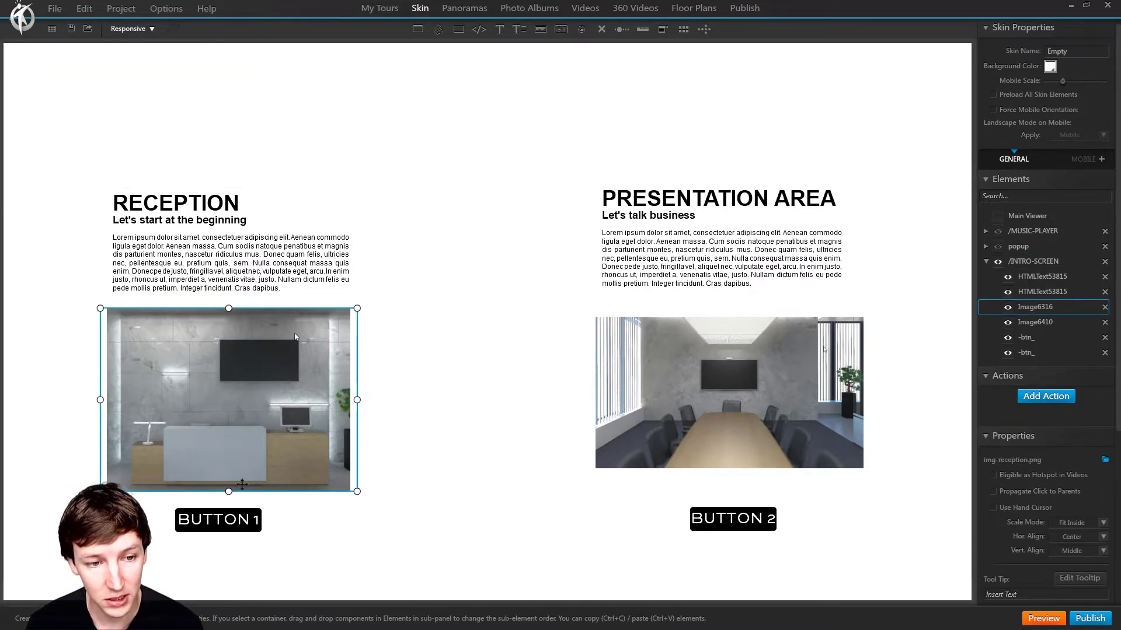
pyautogui.click(233, 523)
pyautogui.click(755, 193)
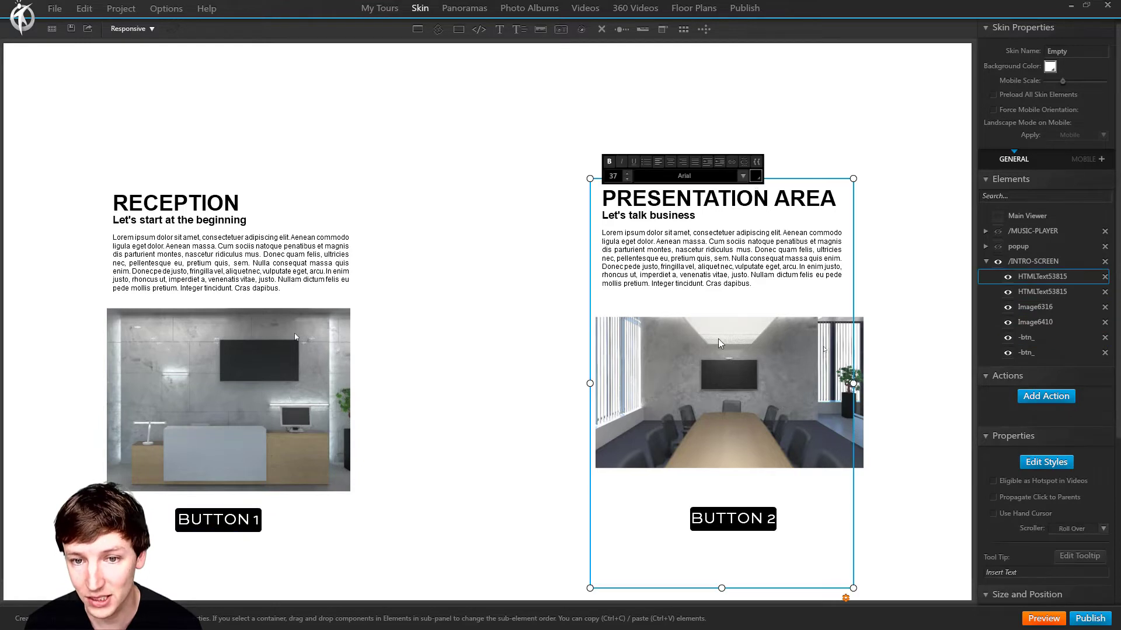
pyautogui.click(721, 354)
pyautogui.click(740, 520)
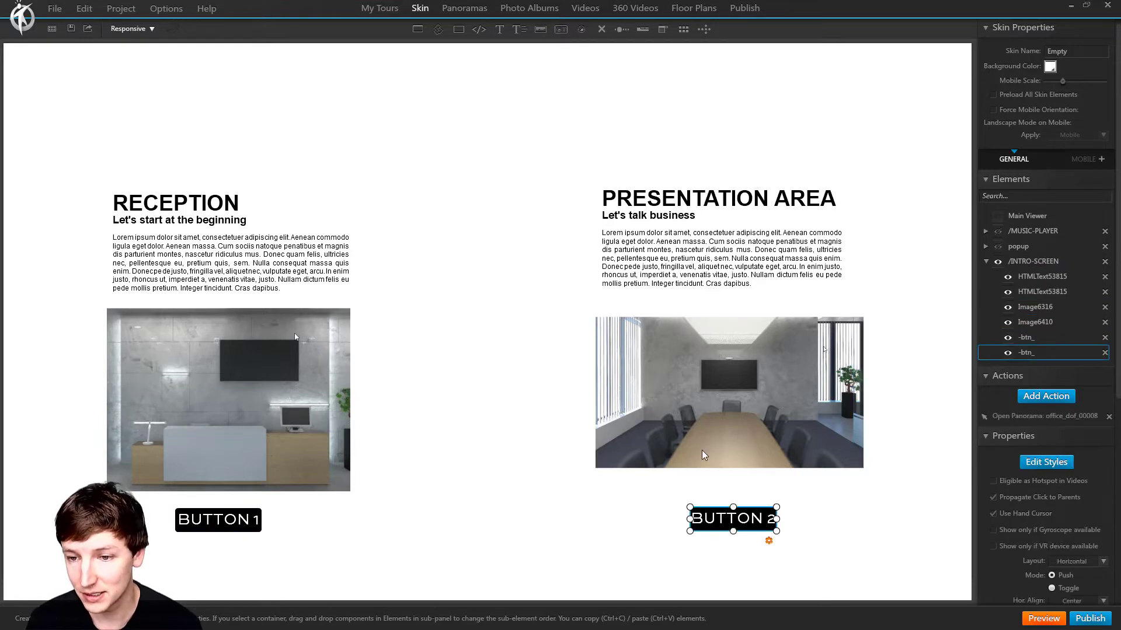
# Check which panoramas BUTTON 1 and BUTTON 2 open, inspecting BUTTON 2's Open Panorama action settings.
pyautogui.click(244, 529)
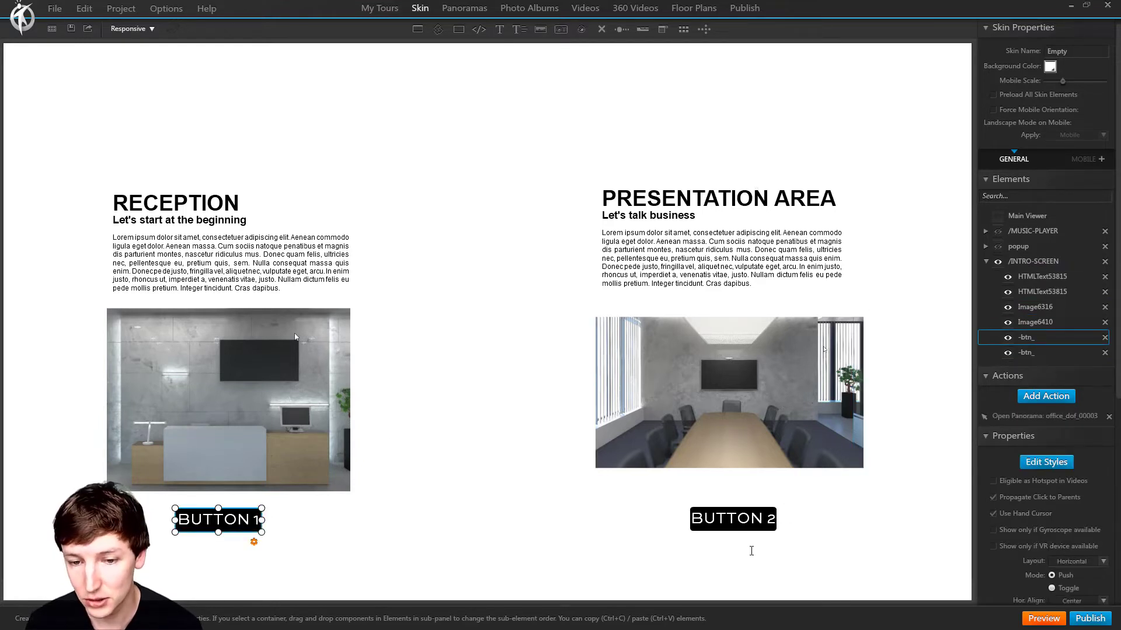
pyautogui.click(741, 530)
pyautogui.doubleClick(1062, 415)
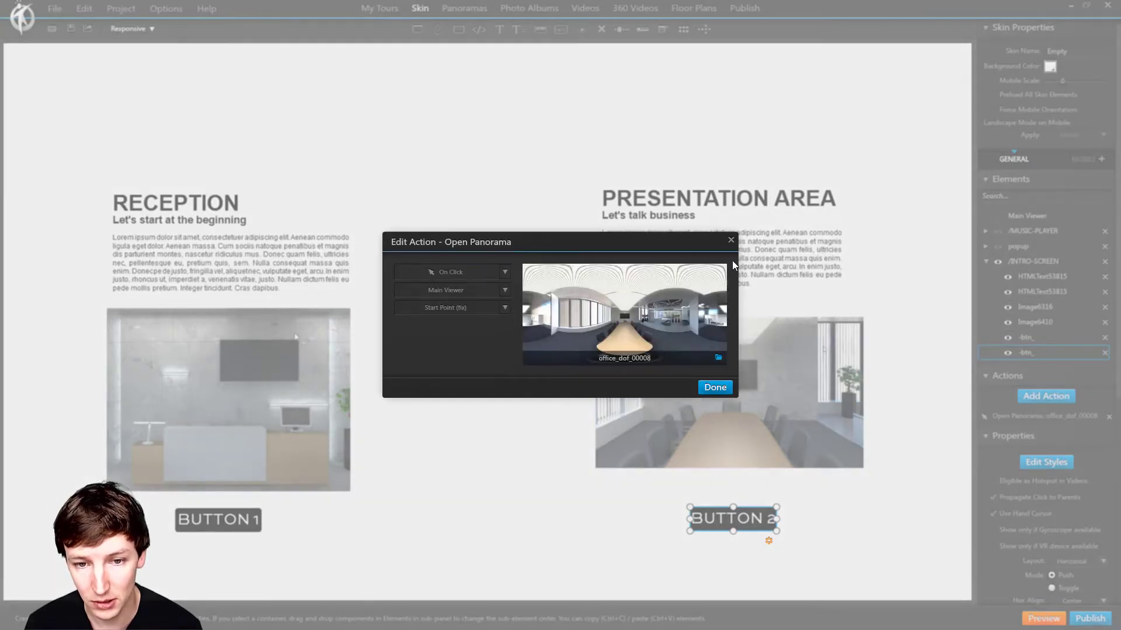
pyautogui.click(730, 241)
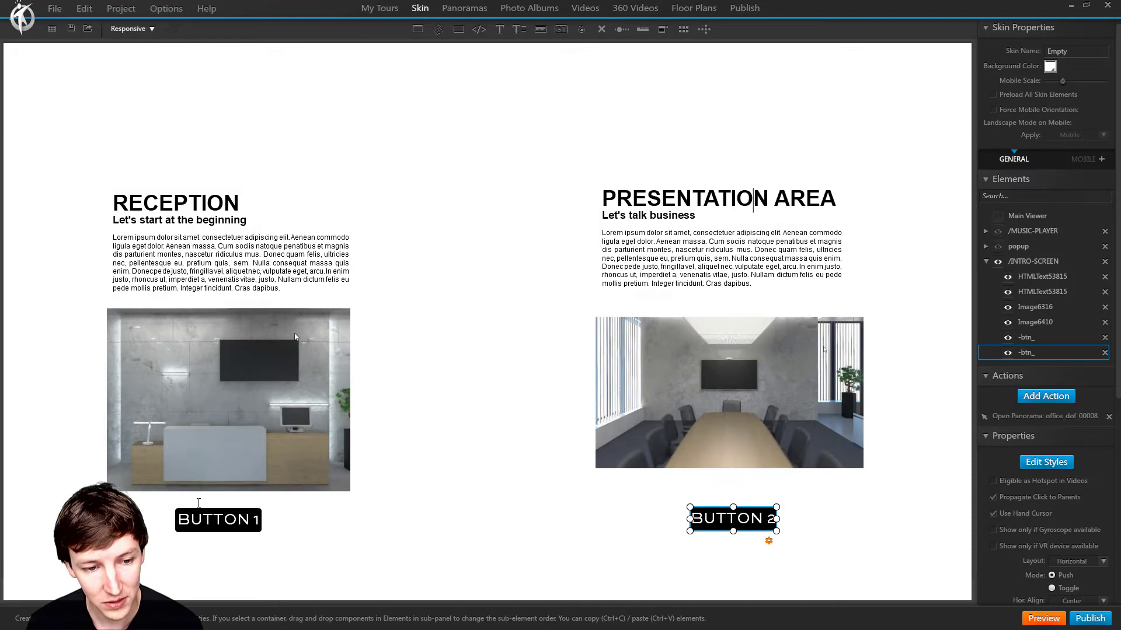
pyautogui.click(228, 526)
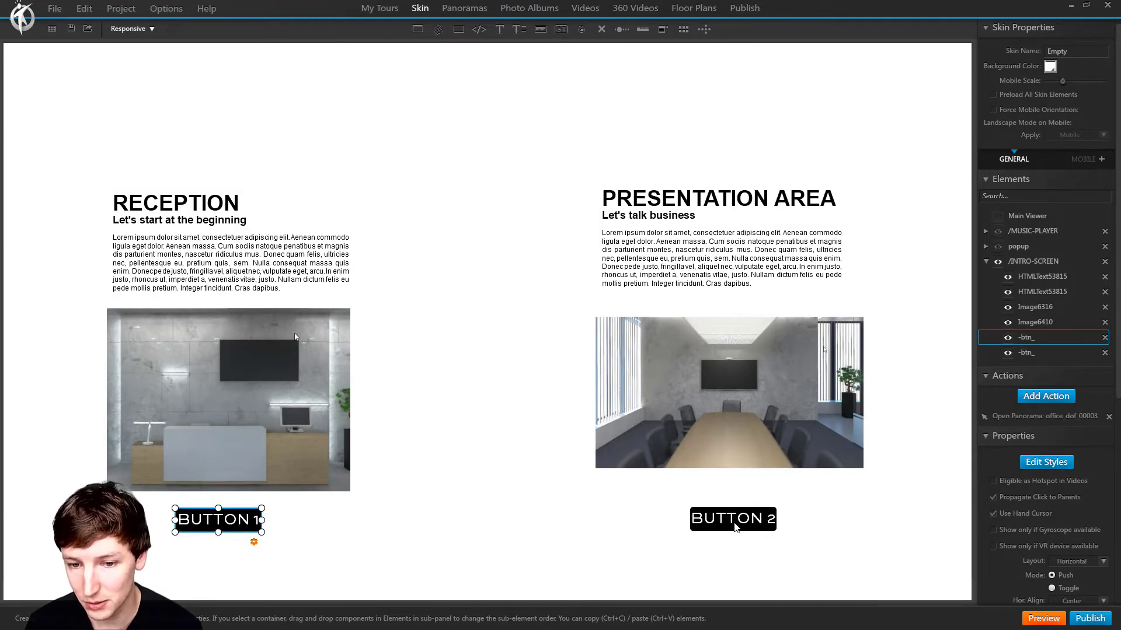
pyautogui.click(734, 527)
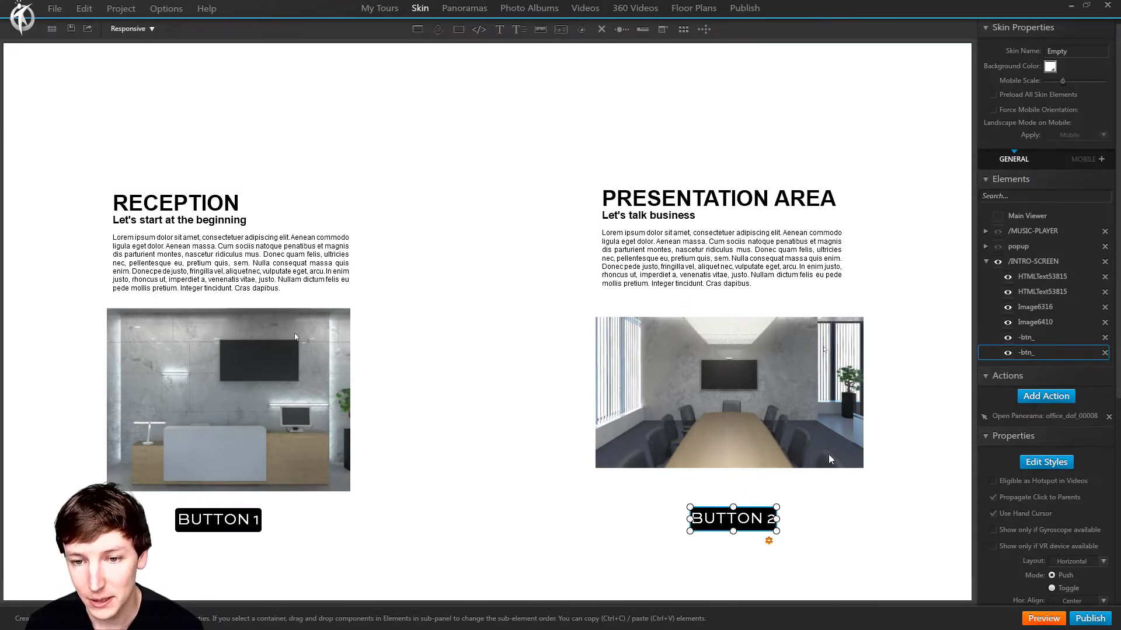
# Preview the intro screen, then lower the background opacity of the /INTRO-SCREEN container to make it semi-transparent.
pyautogui.click(1043, 619)
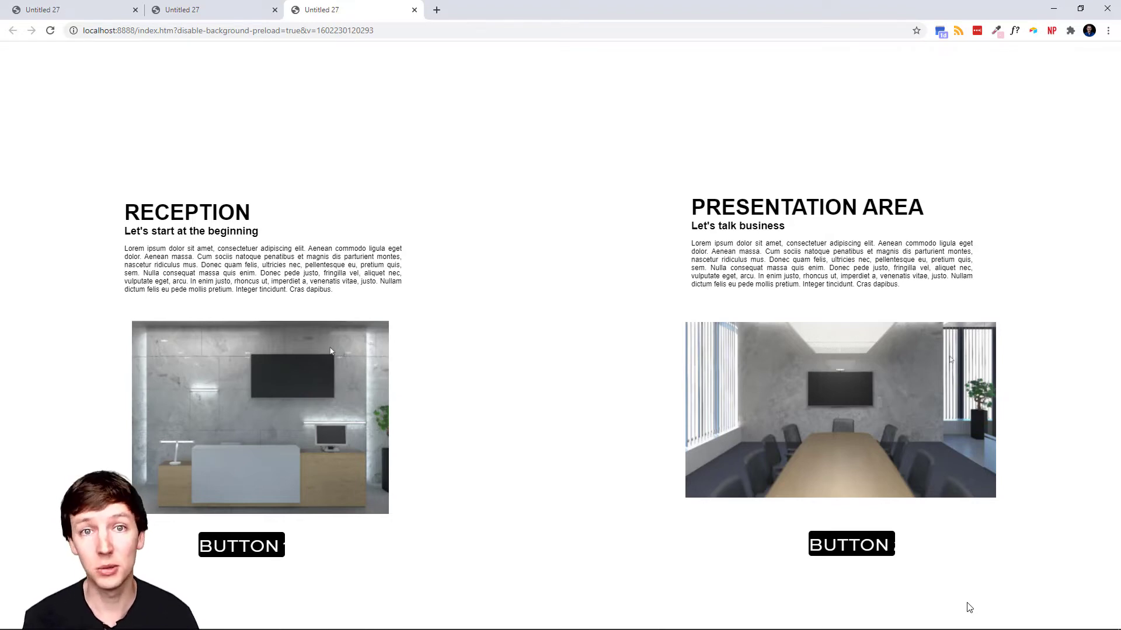
pyautogui.hotkey('alt', 'Tab')
pyautogui.click(508, 157)
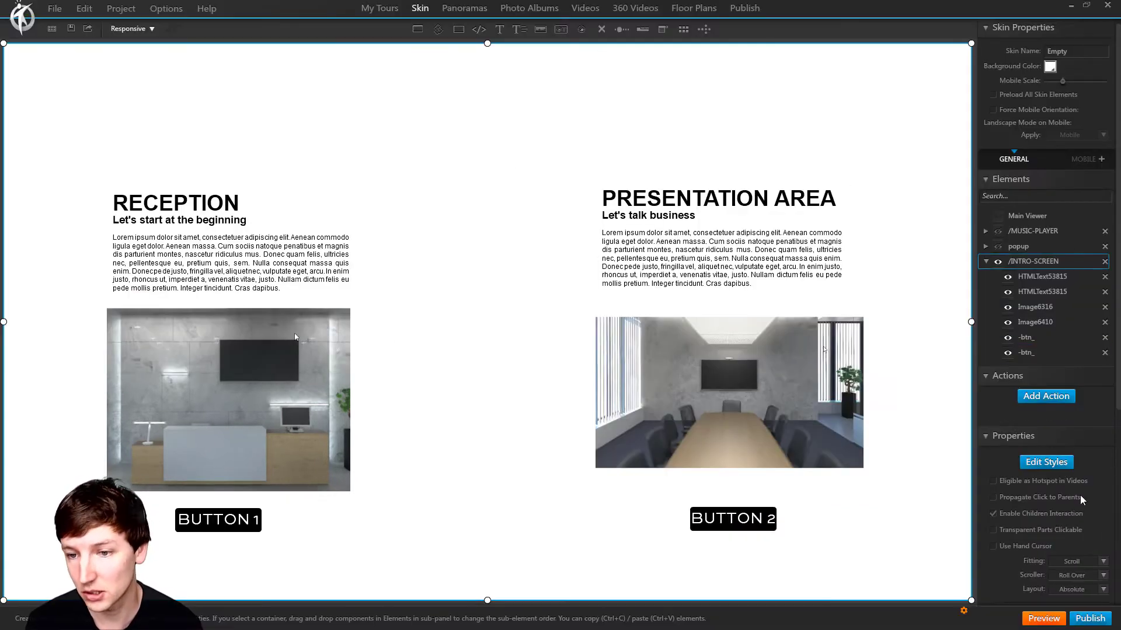
pyautogui.click(1046, 462)
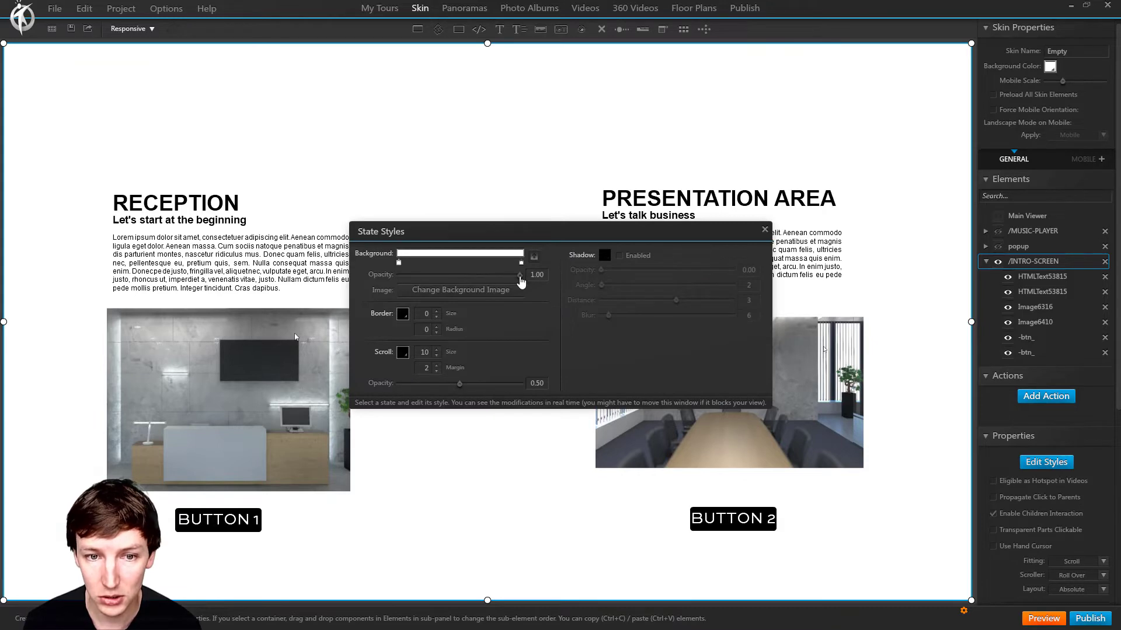
pyautogui.moveTo(520, 278); pyautogui.dragTo(467, 278)
pyautogui.click(764, 230)
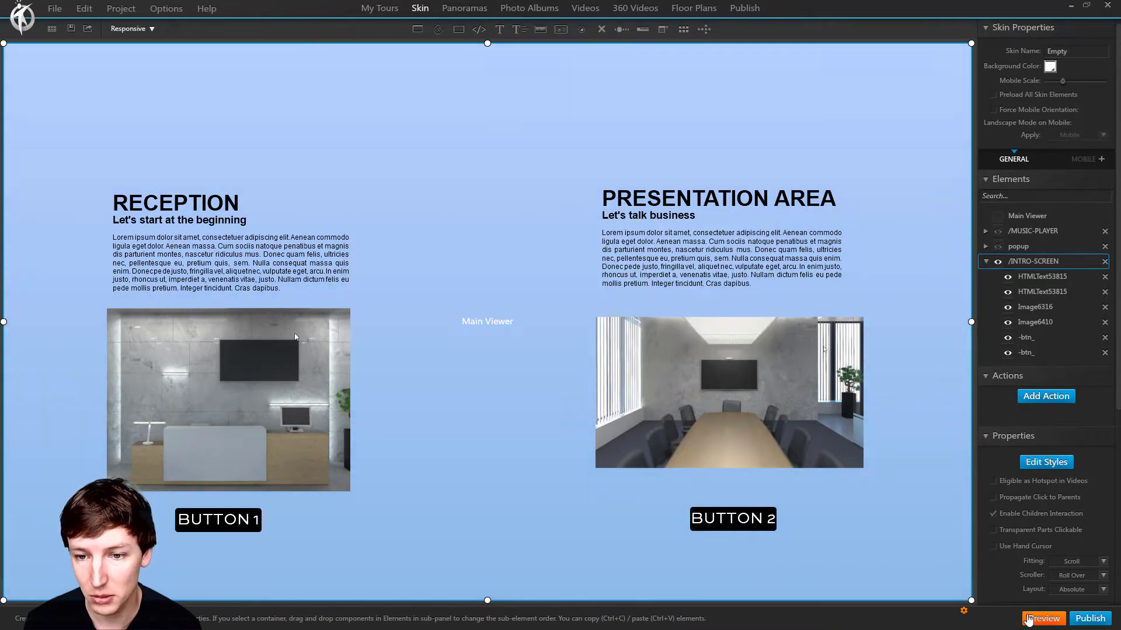
# Preview the tour with the semi-transparent intro screen, test BUTTON 2, and return to the editor.
pyautogui.click(1028, 620)
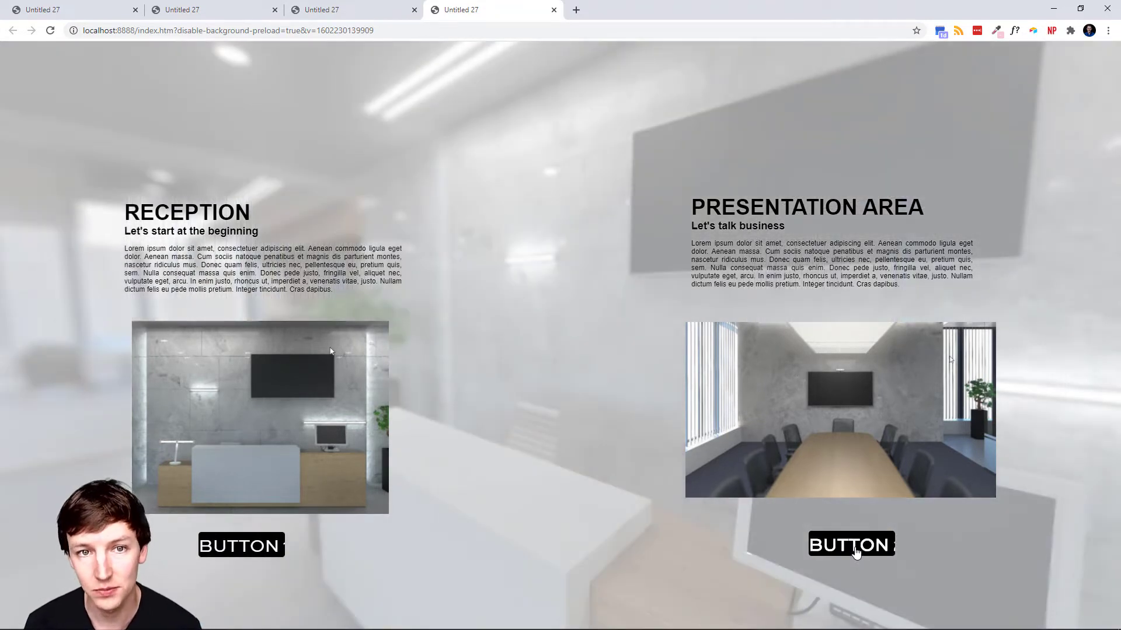
pyautogui.click(855, 551)
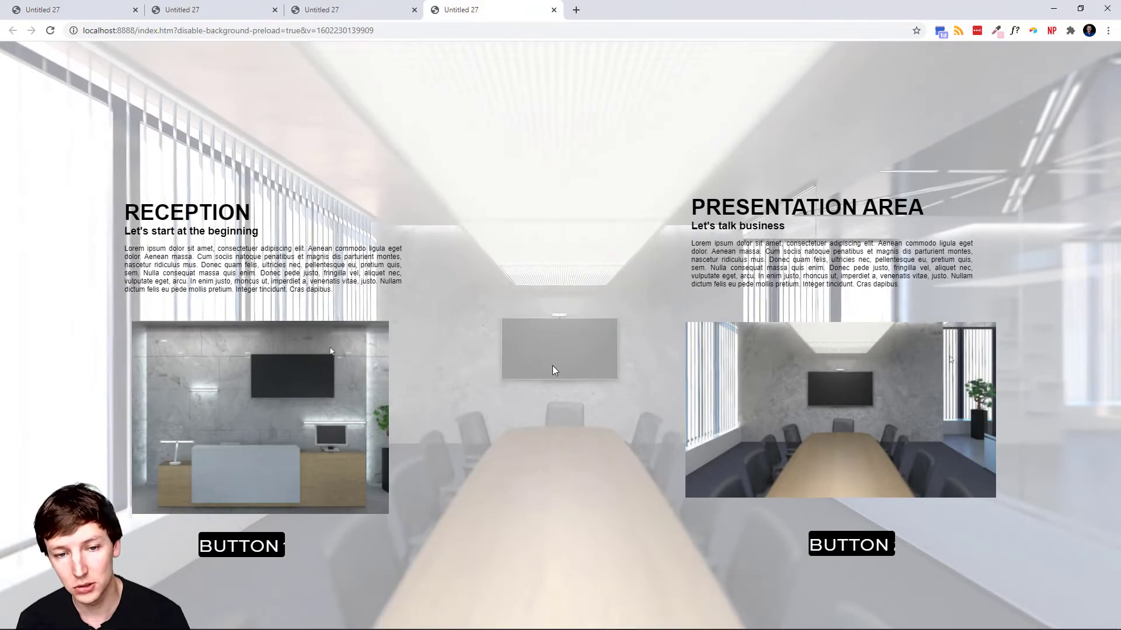
pyautogui.hotkey('alt', 'Tab')
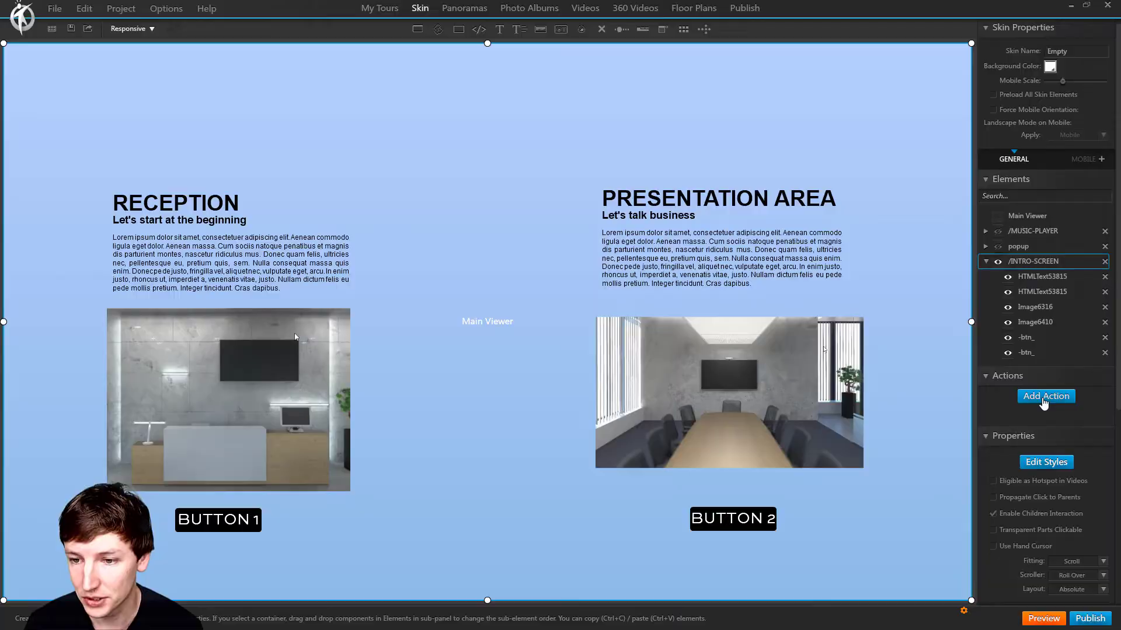
# Add an On Click Show/Hide Components action to the /INTRO-SCREEN container that hides /INTRO-SCREEN itself.
pyautogui.click(1043, 403)
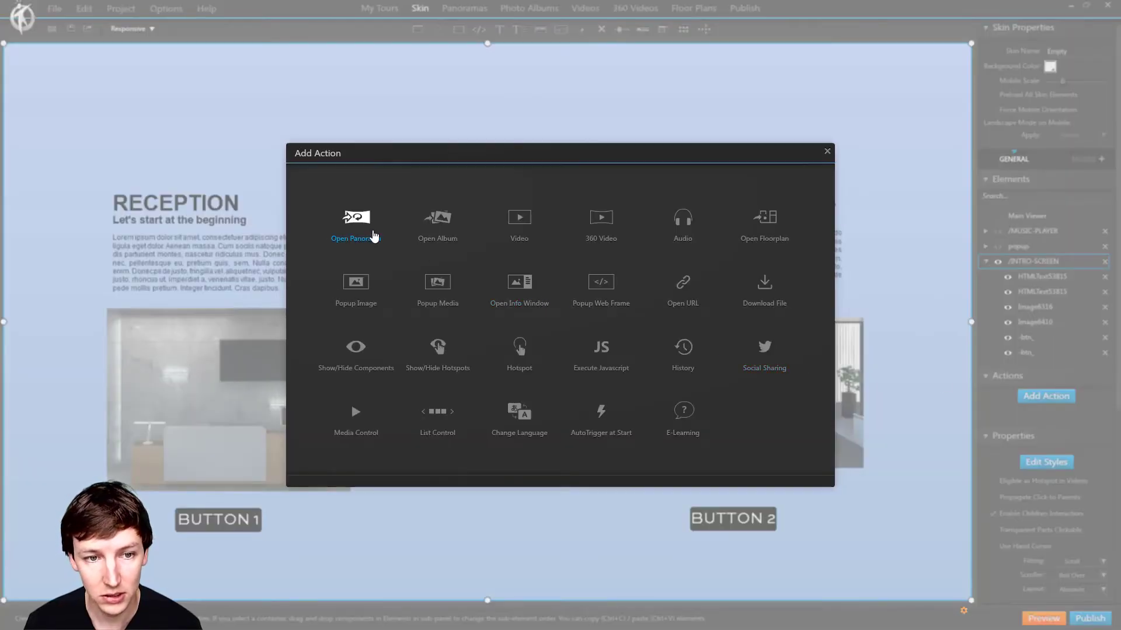
pyautogui.click(382, 359)
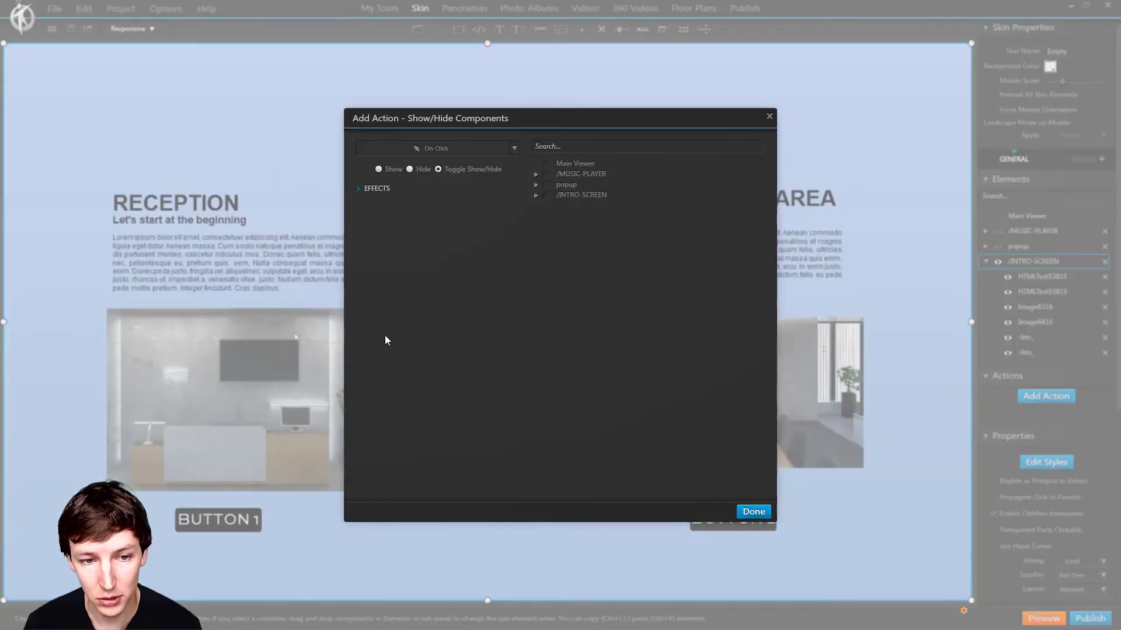
pyautogui.click(425, 150)
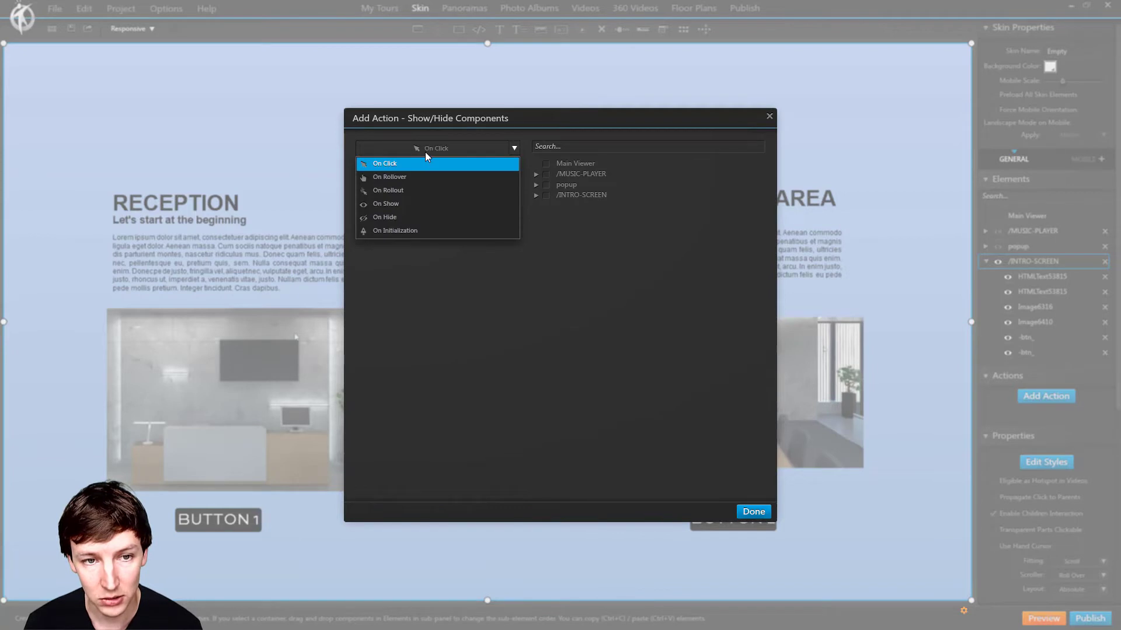
pyautogui.click(424, 157)
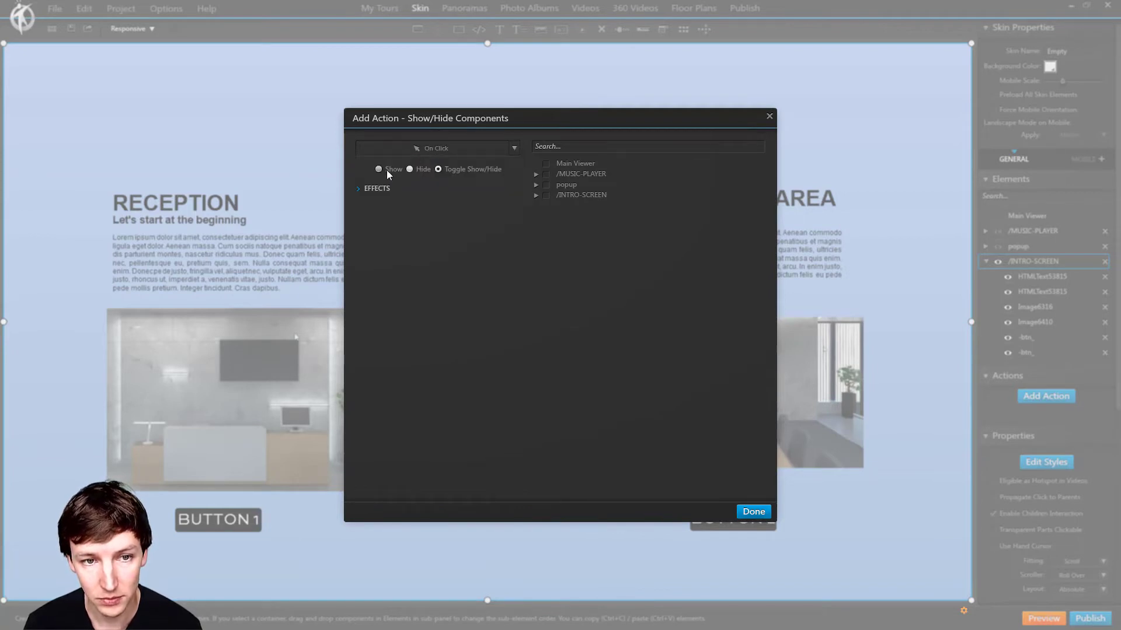
pyautogui.click(417, 173)
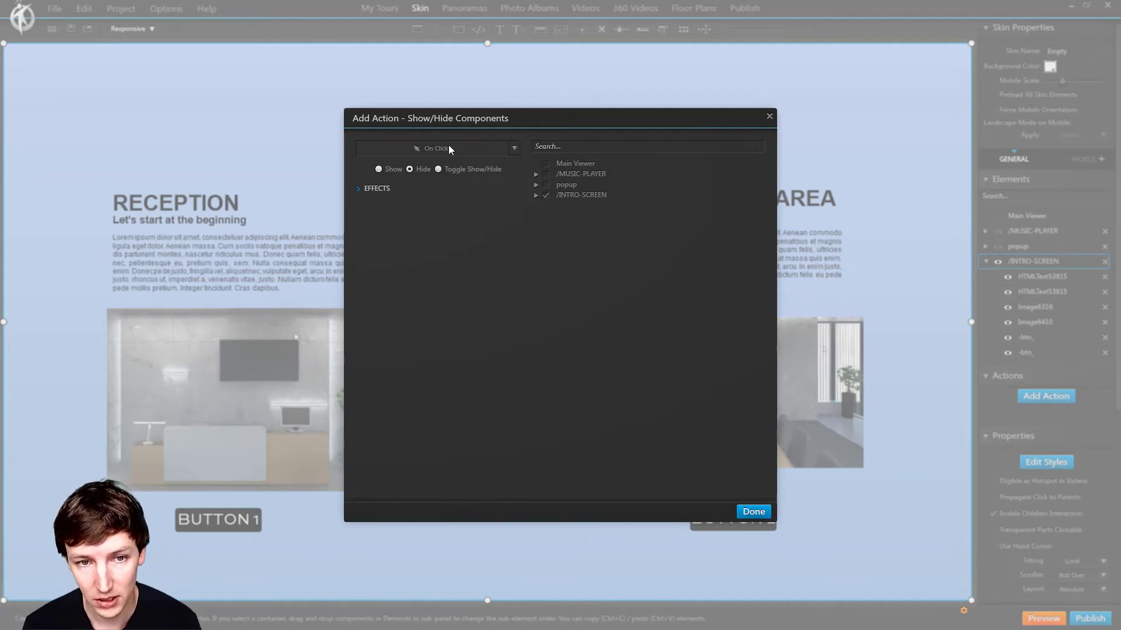
pyautogui.click(755, 513)
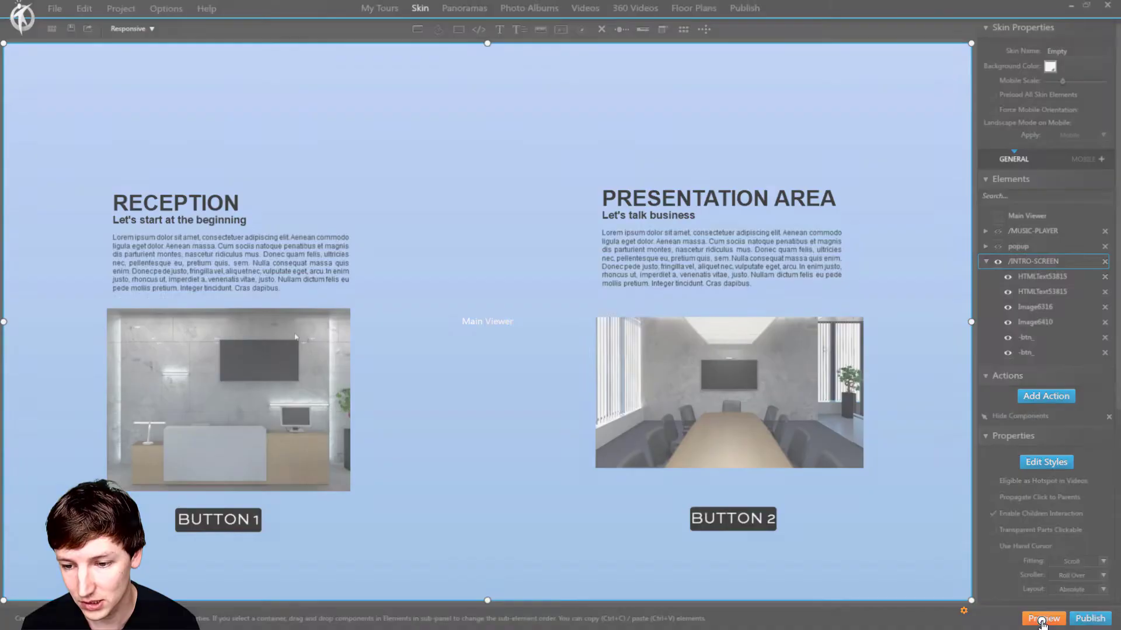
# Preview the tour, test hiding the intro screen from its empty background and, after a reload, through BUTTON 2.
pyautogui.click(1043, 619)
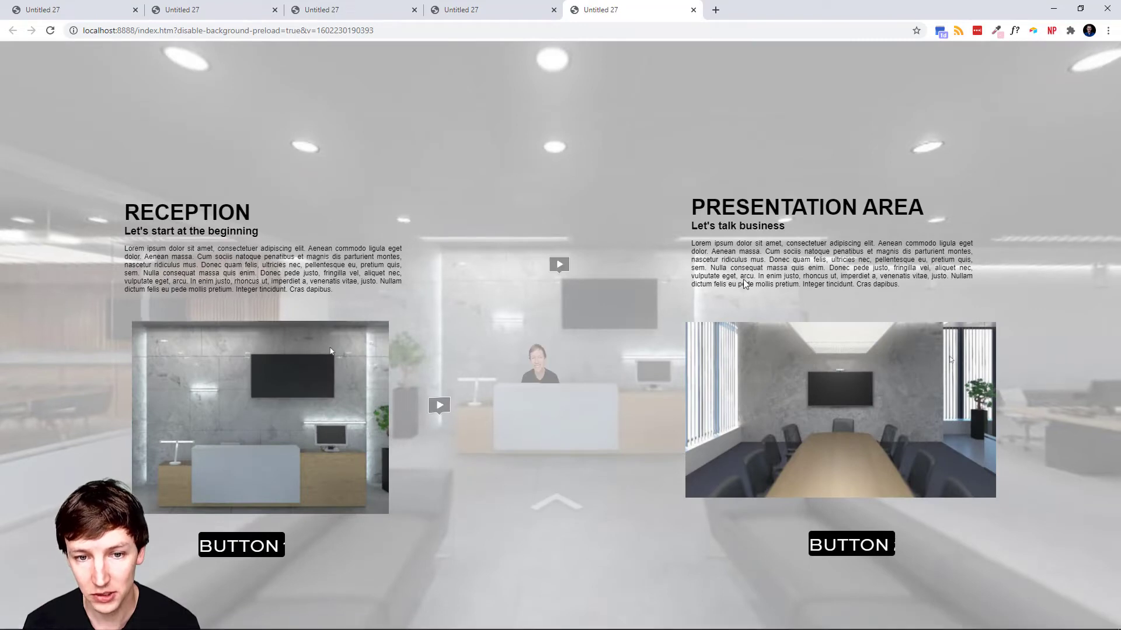
pyautogui.click(558, 194)
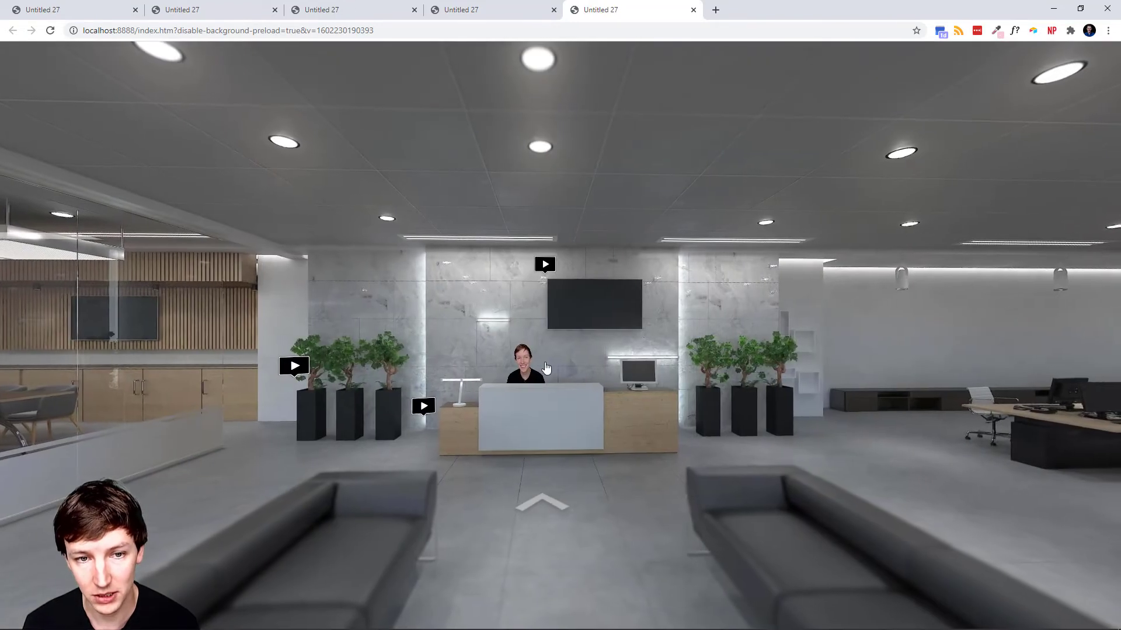
pyautogui.press('F5')
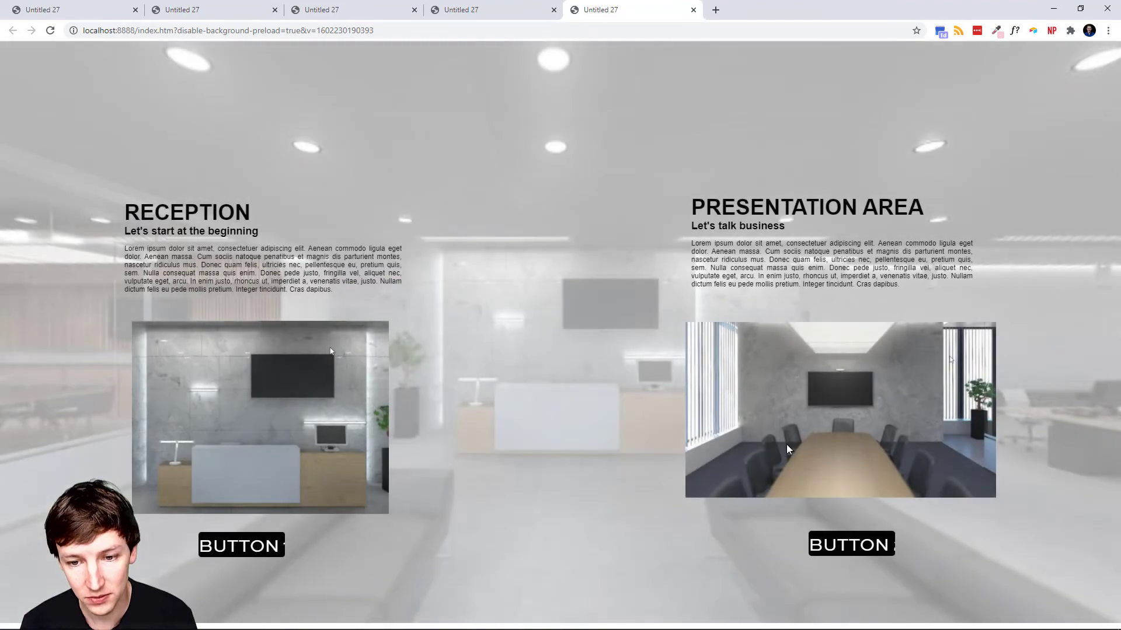
pyautogui.click(850, 548)
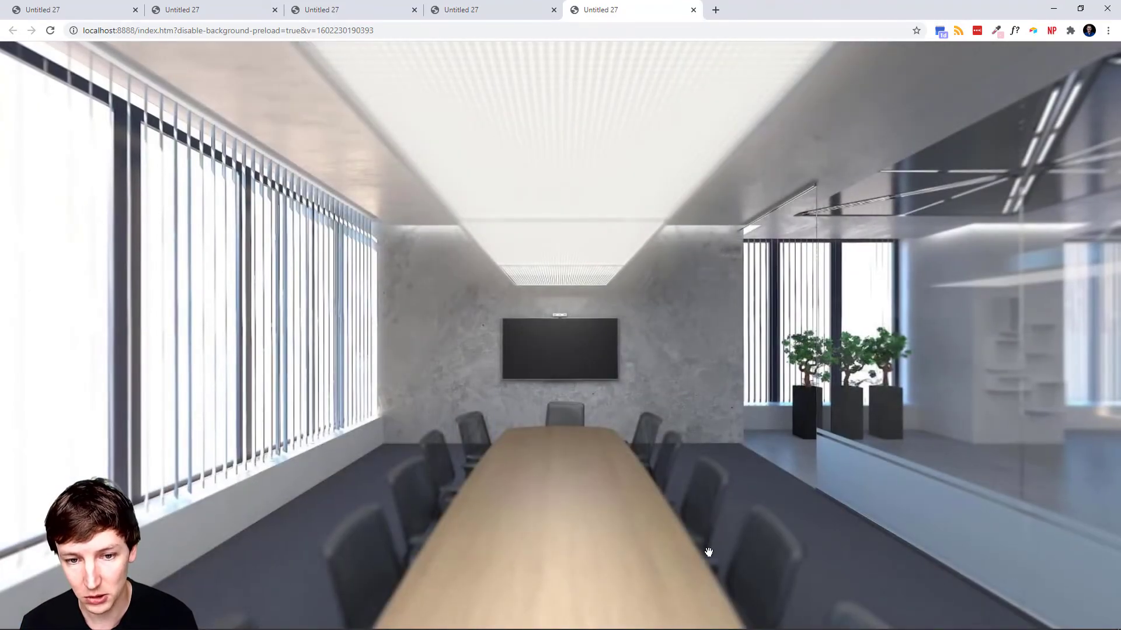
pyautogui.hotkey('alt', 'Tab')
# Turn off Propagate Click to Parents for BUTTON 2 and check the same setting on BUTTON 1.
pyautogui.click(735, 525)
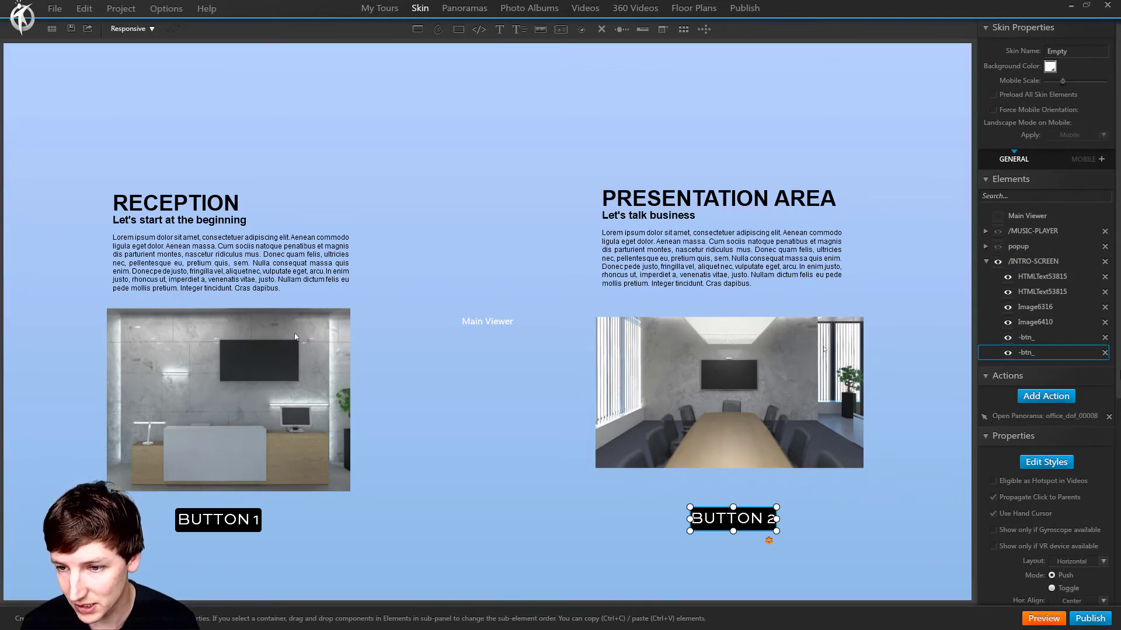
pyautogui.scroll(-3, 1068, 496)
pyautogui.moveTo(1007, 399)
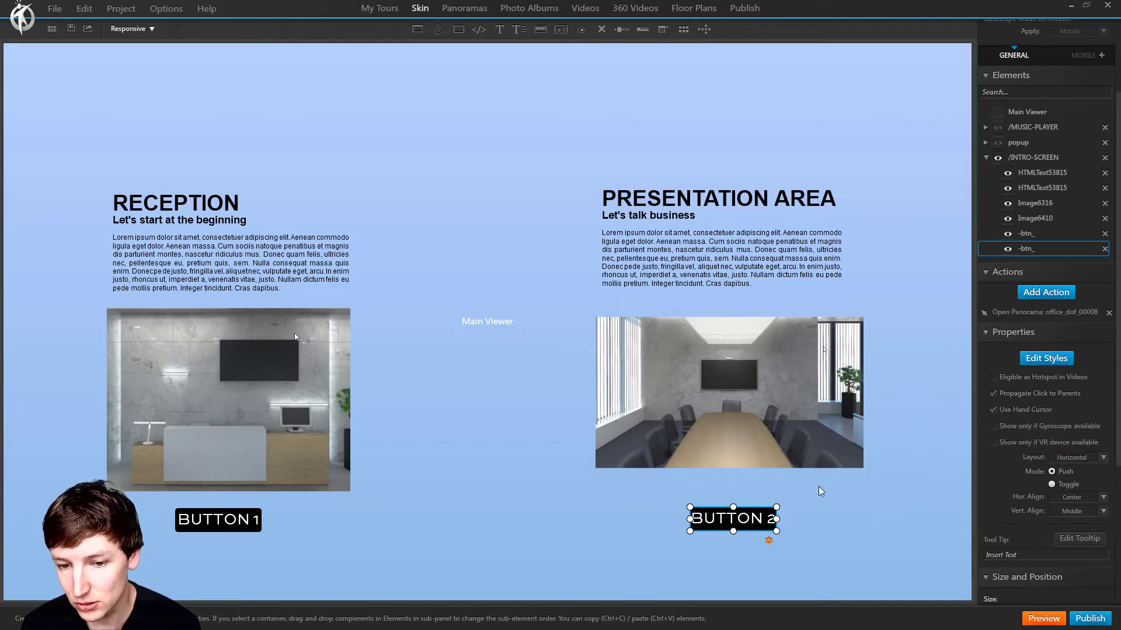
pyautogui.click(1037, 161)
pyautogui.click(763, 527)
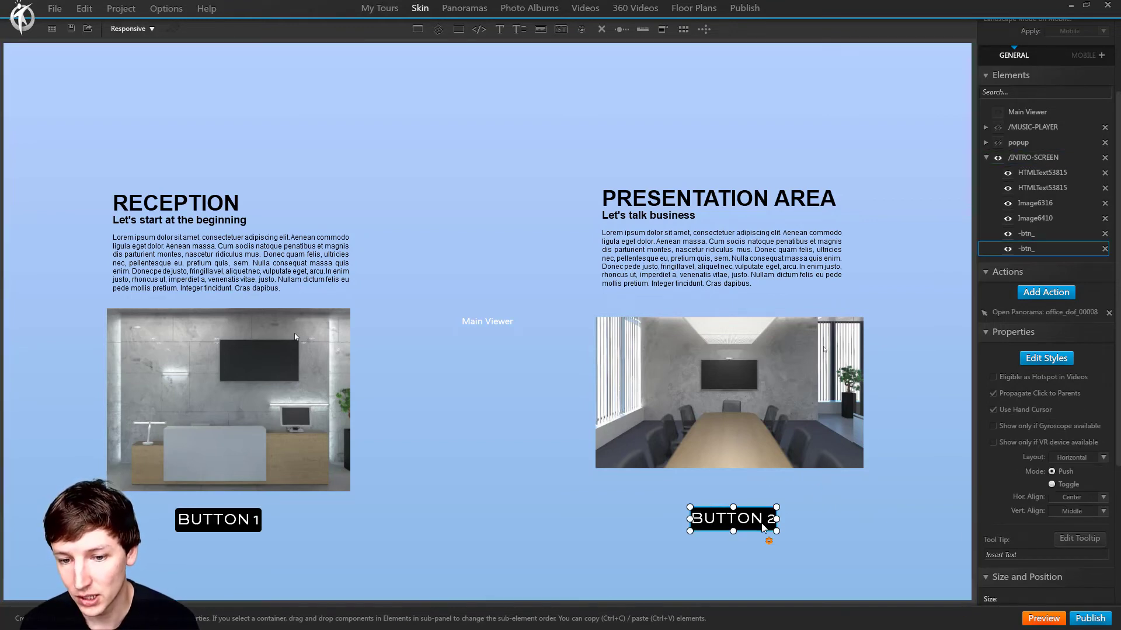
pyautogui.click(1030, 395)
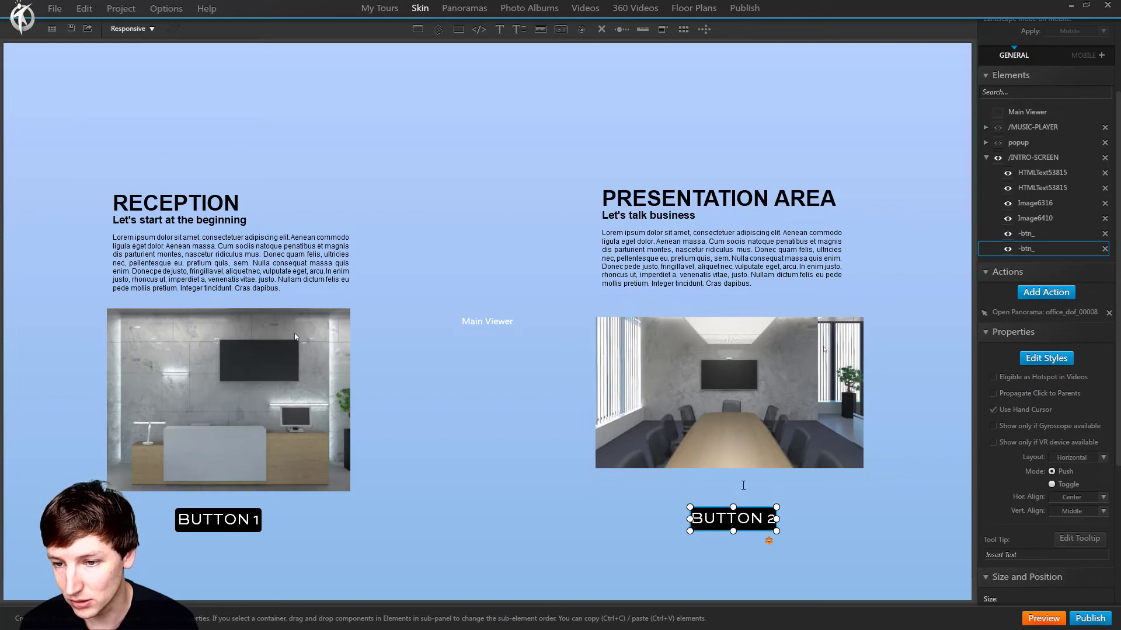
pyautogui.click(214, 525)
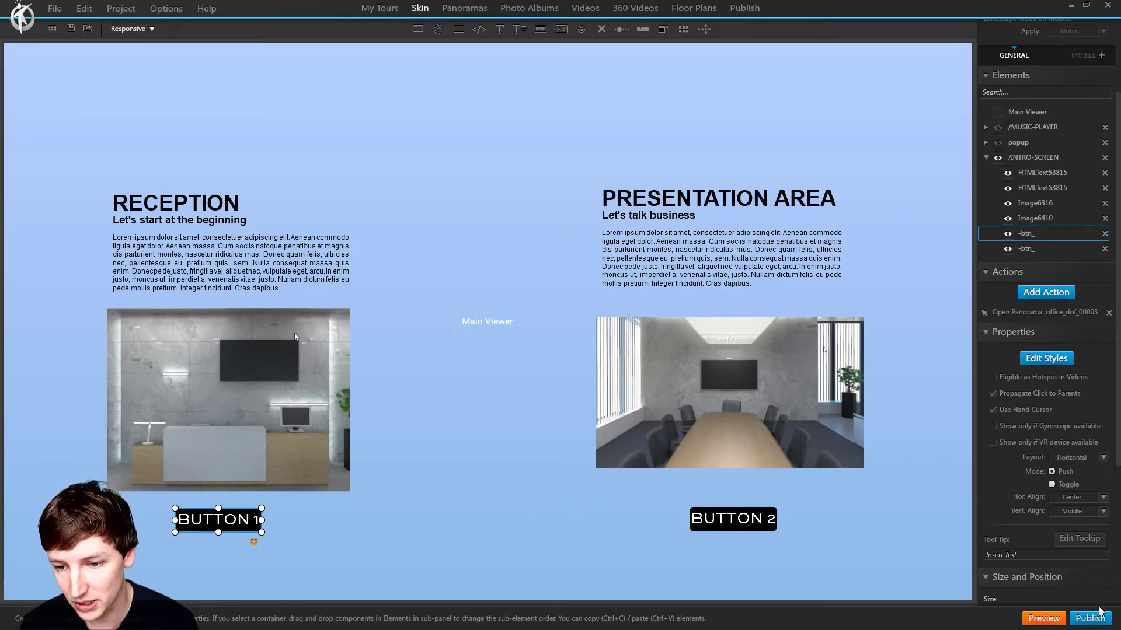
# Preview the tour and test BUTTON 2 and BUTTON 1 to compare how each treats the intro screen.
pyautogui.click(1040, 618)
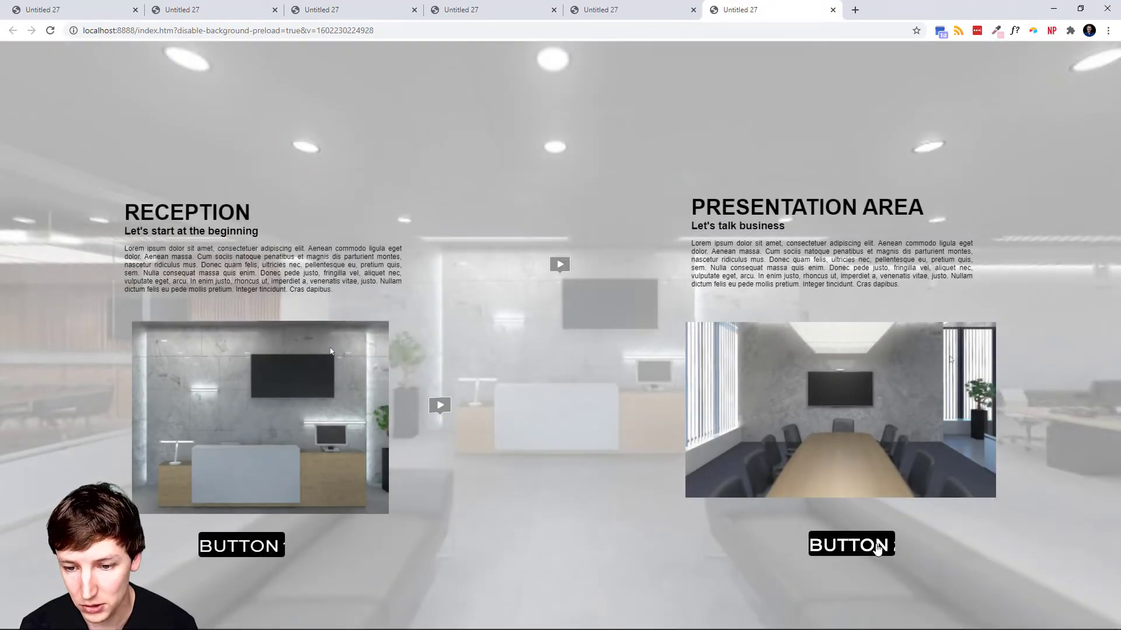
pyautogui.click(873, 547)
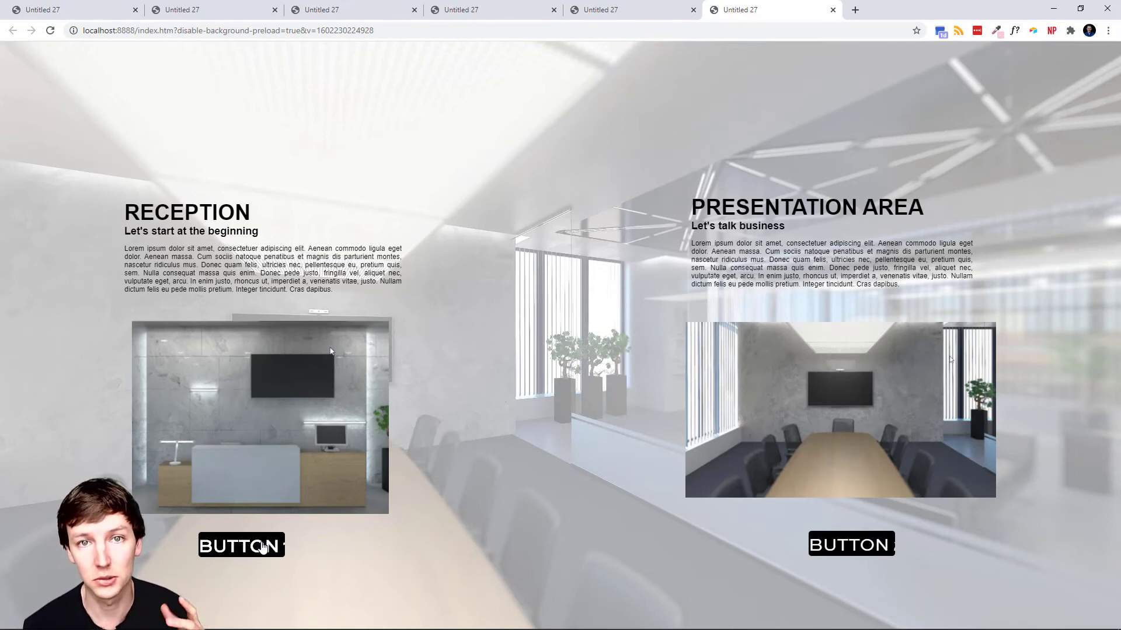
pyautogui.click(262, 547)
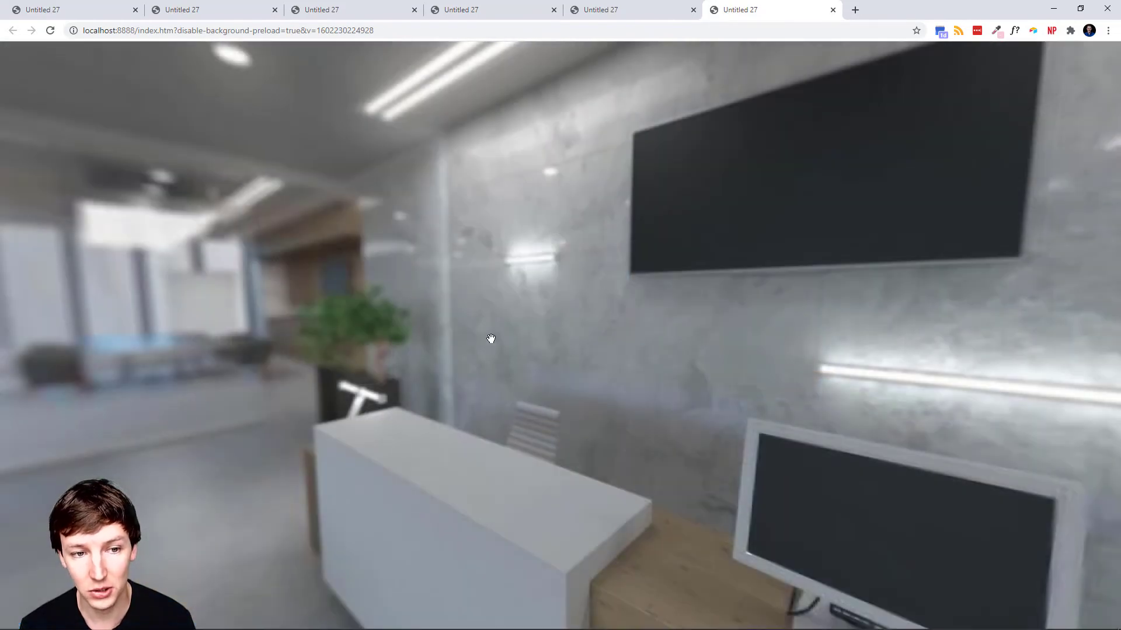
# Look around the reception in the preview, test moving between its panoramas, and return to BUTTON 2 in the editor.
pyautogui.moveTo(490, 343); pyautogui.dragTo(500, 395)
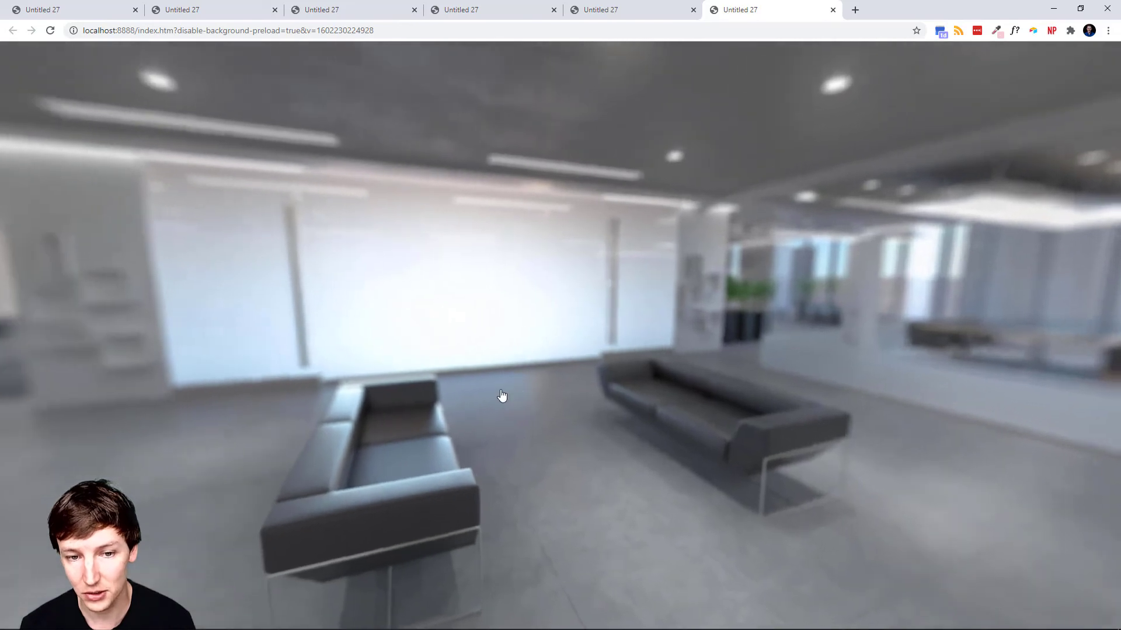
pyautogui.click(499, 388)
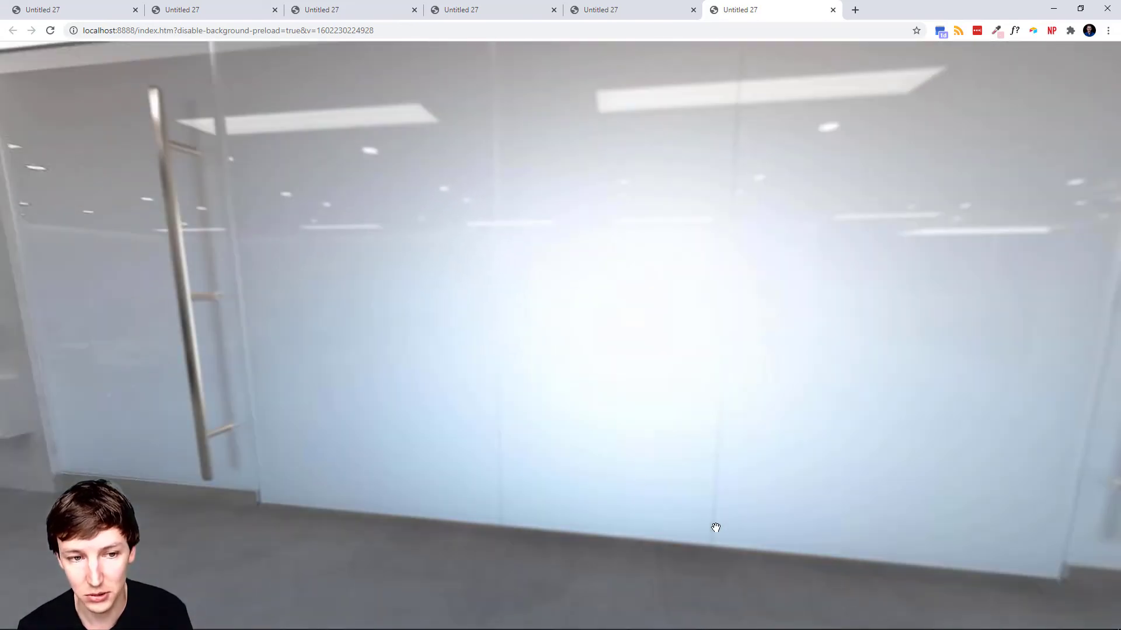
pyautogui.click(716, 528)
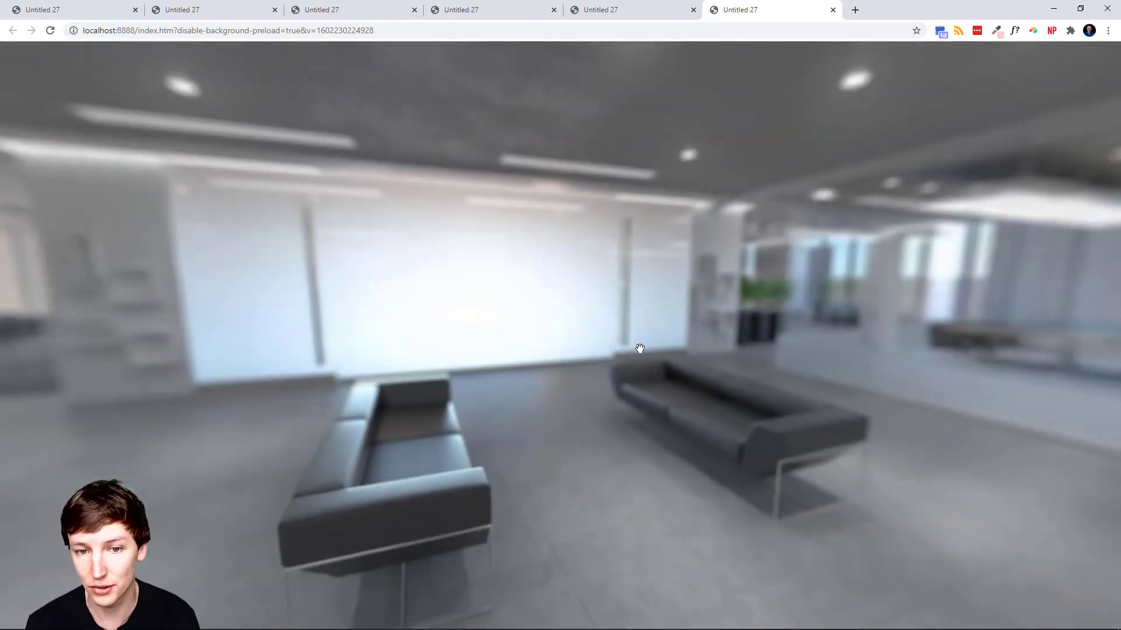
pyautogui.moveTo(640, 348); pyautogui.dragTo(683, 423)
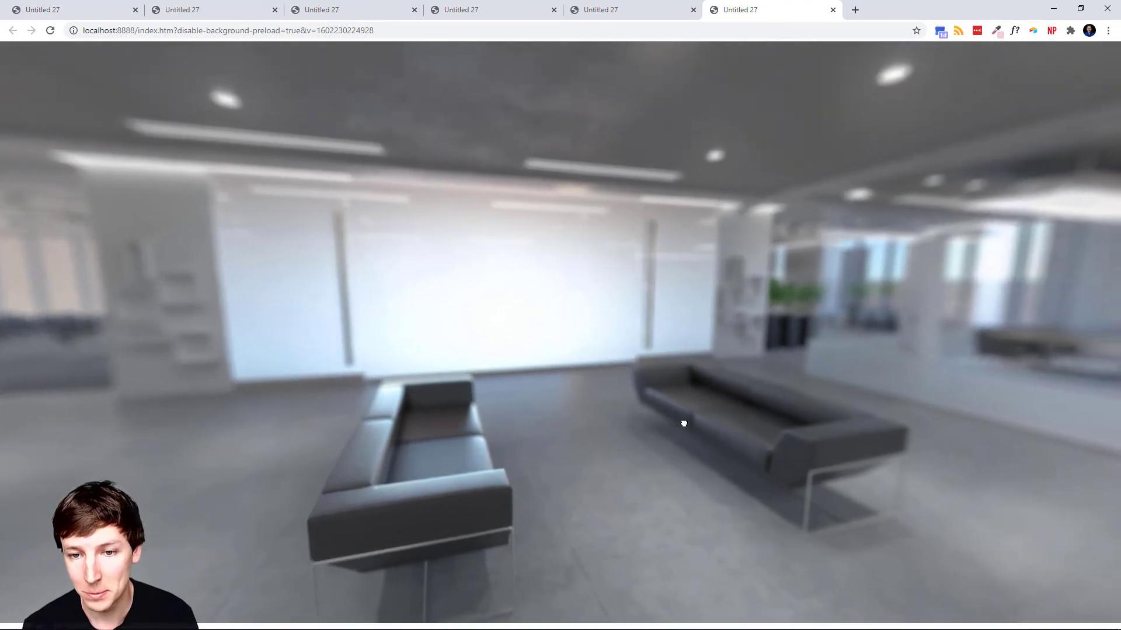
pyautogui.click(683, 423)
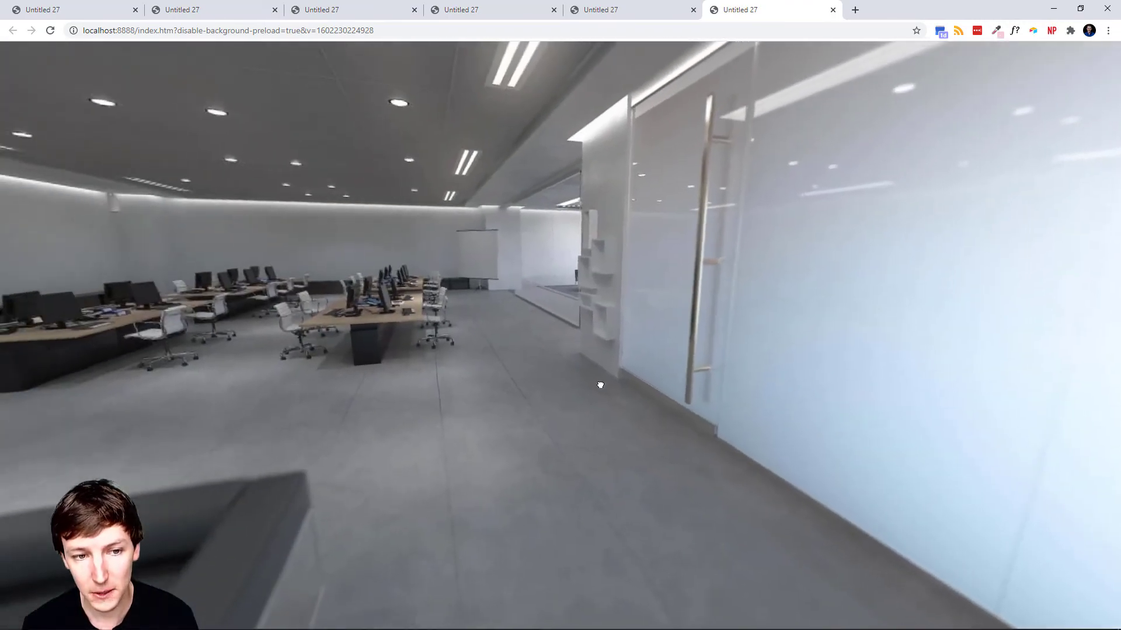
pyautogui.hotkey('alt', 'Tab')
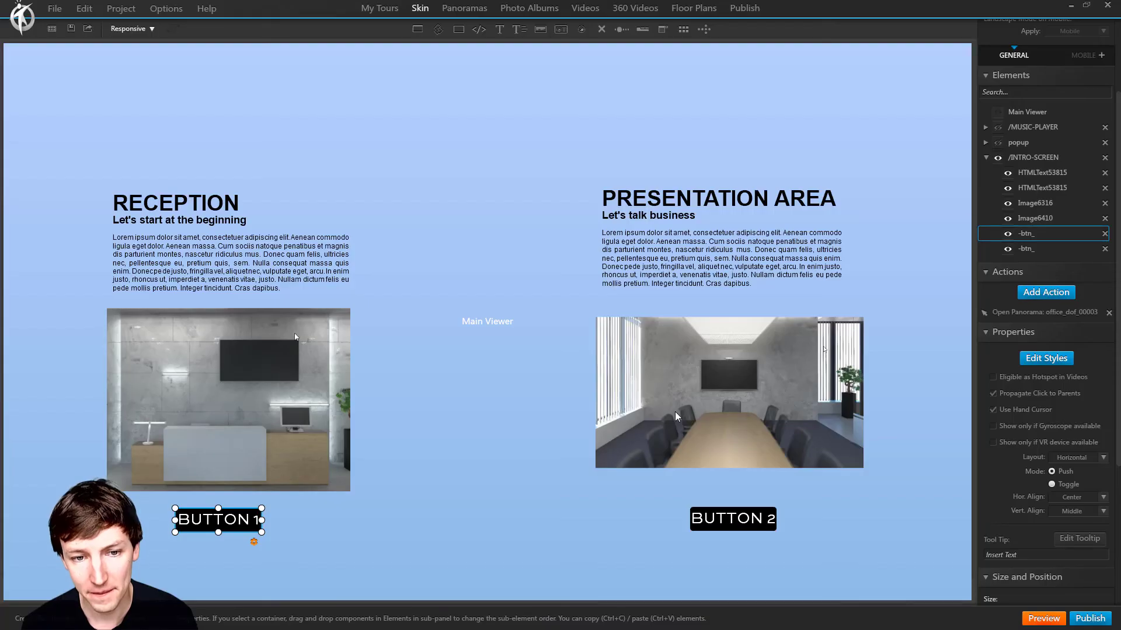
pyautogui.click(754, 524)
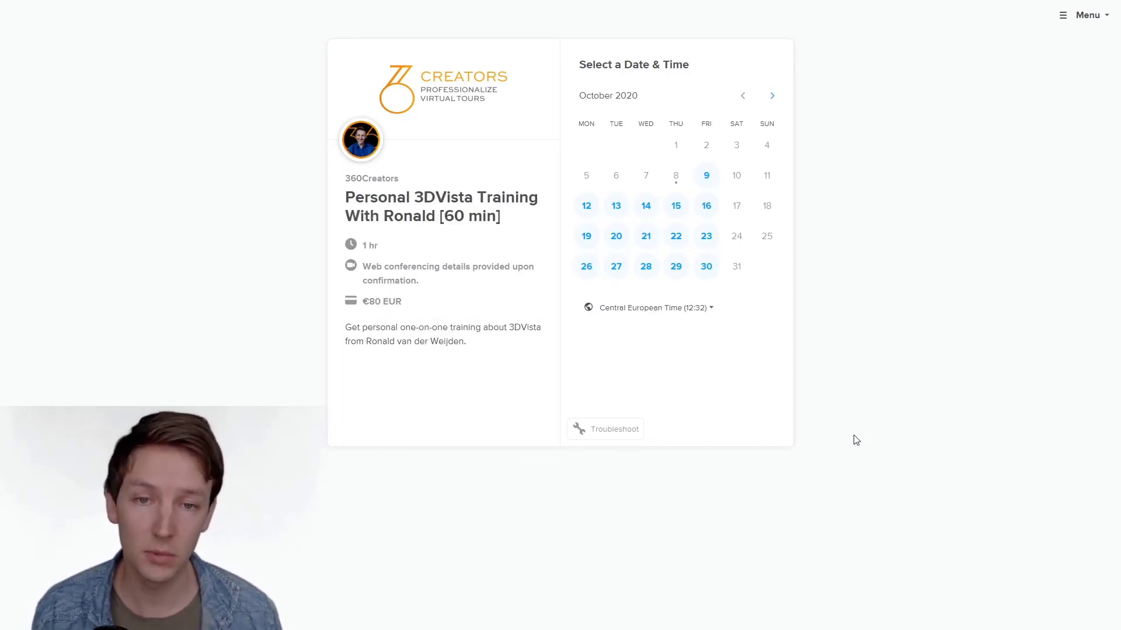
# Pick Friday, October 9 at 13:00 for the 60-minute personal 3DVista training and review the booking details form.
pyautogui.click(705, 179)
pyautogui.click(787, 143)
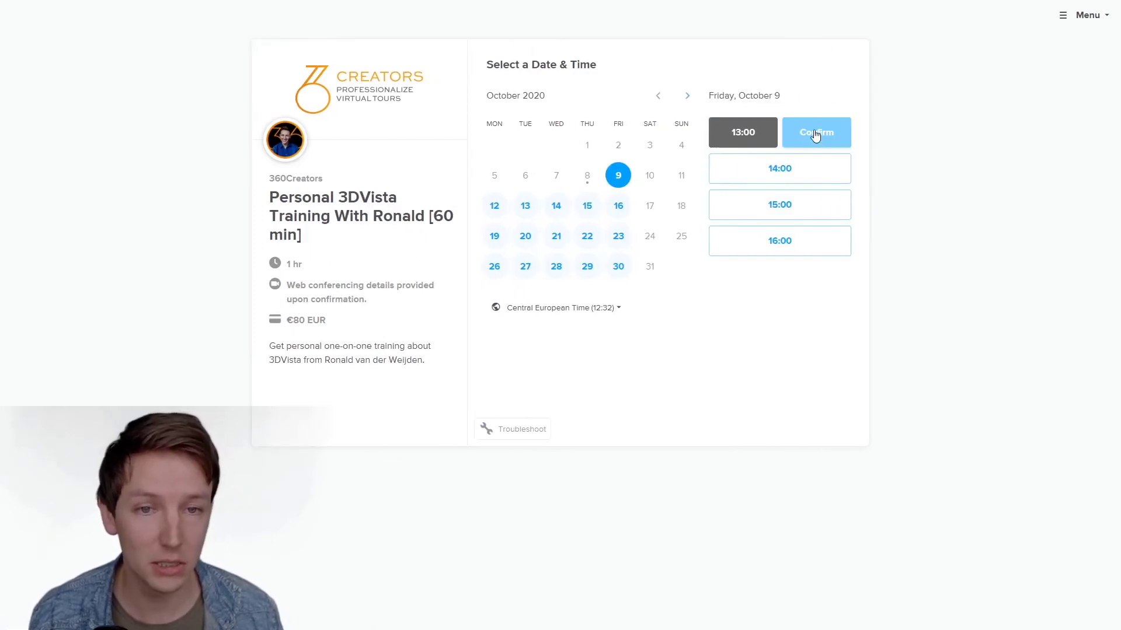
pyautogui.click(816, 132)
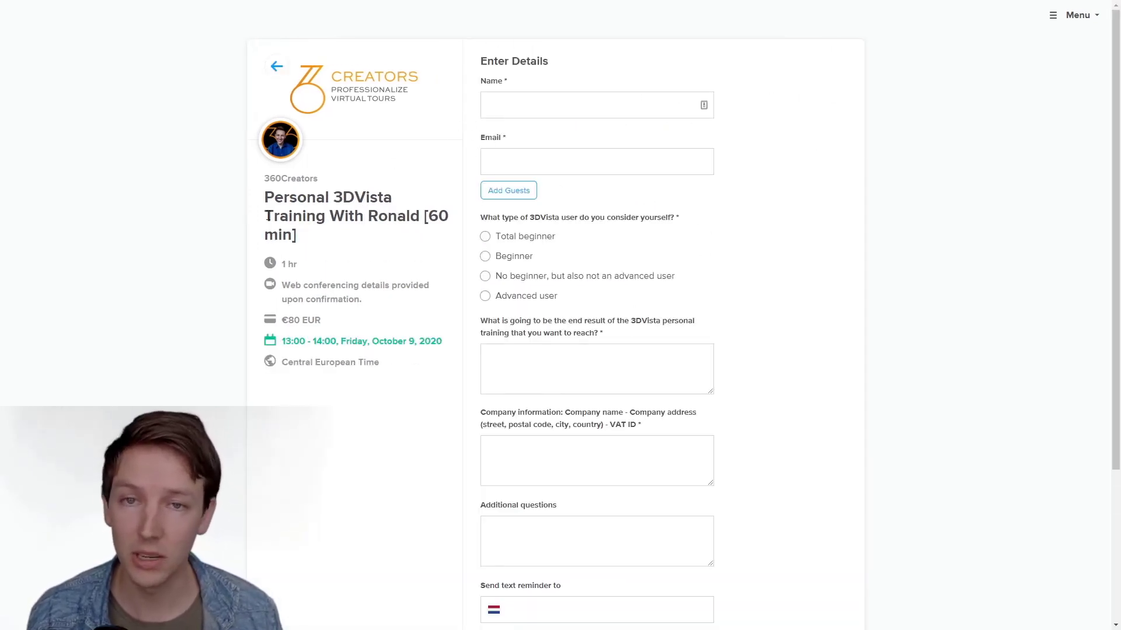
pyautogui.scroll(-1, 515, 294)
pyautogui.scroll(-3, 515, 293)
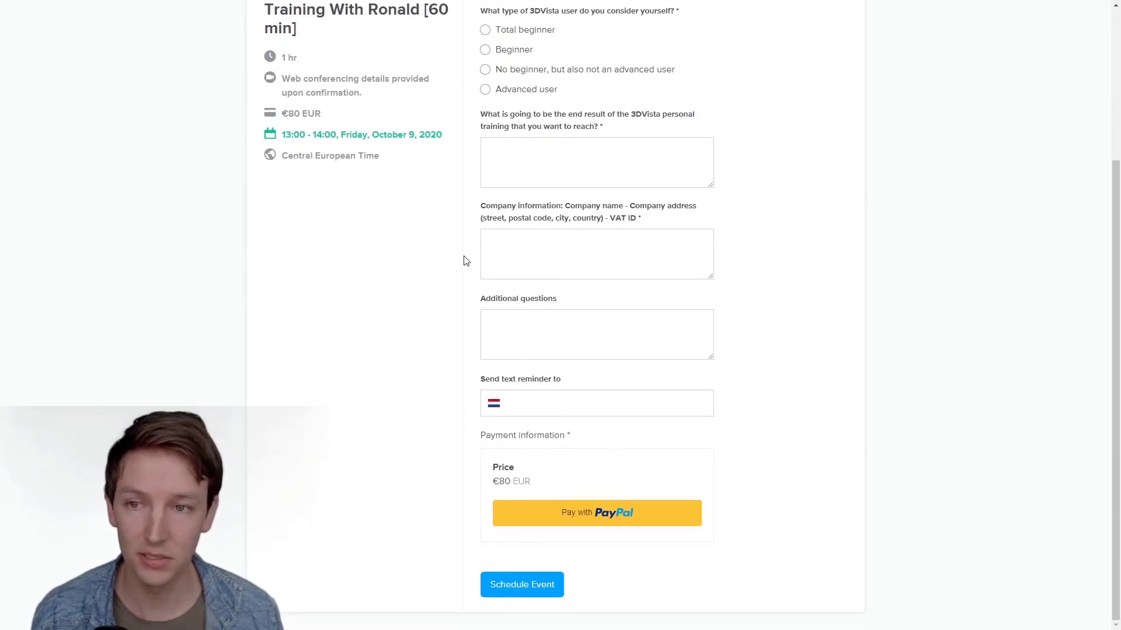
pyautogui.scroll(4, 465, 261)
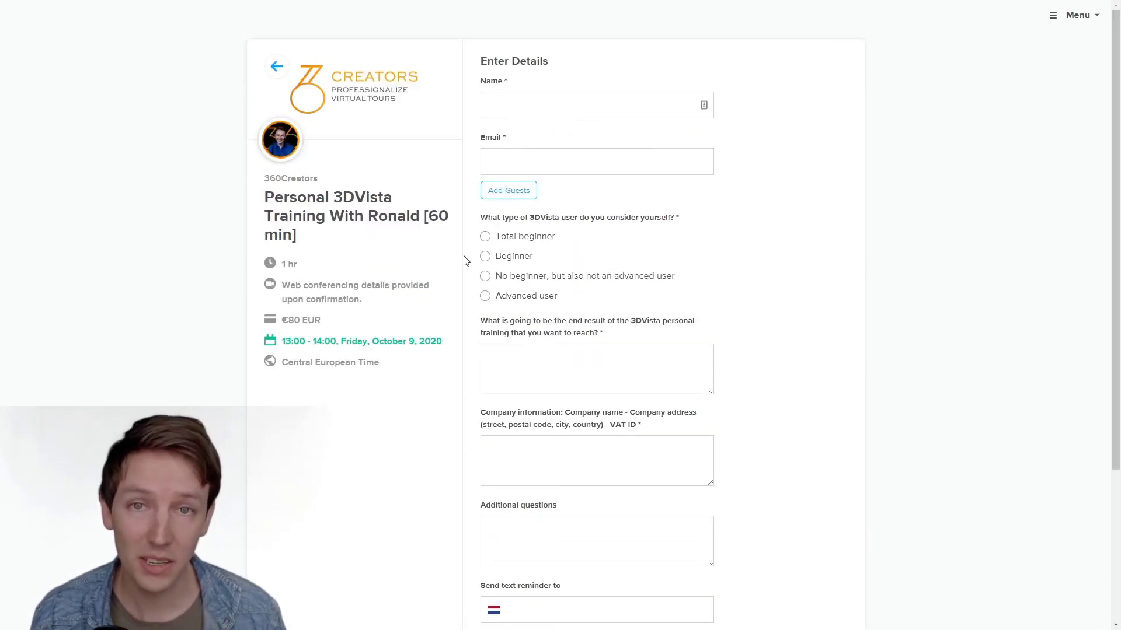